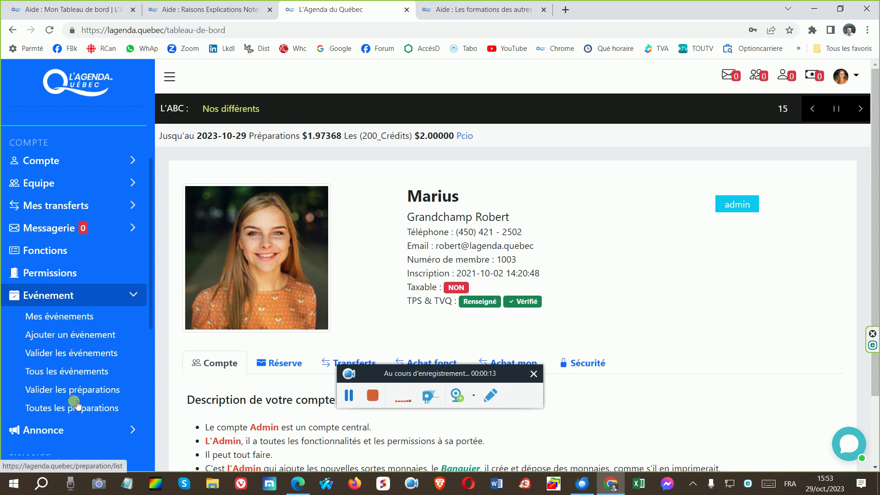
# Open the list of preparations awaiting validation and display the Marché de Noël preparation, contract 23.
pyautogui.click(87, 391)
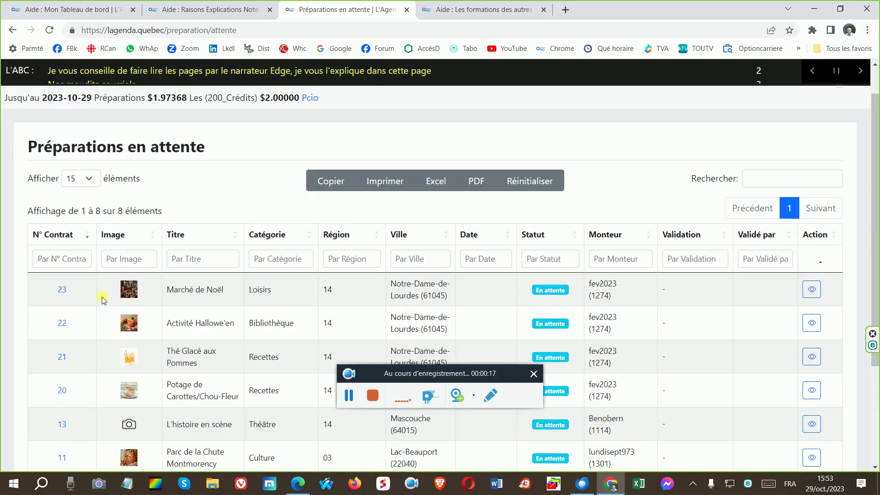
pyautogui.scroll(-1, 100, 295)
pyautogui.scroll(-1, 101, 296)
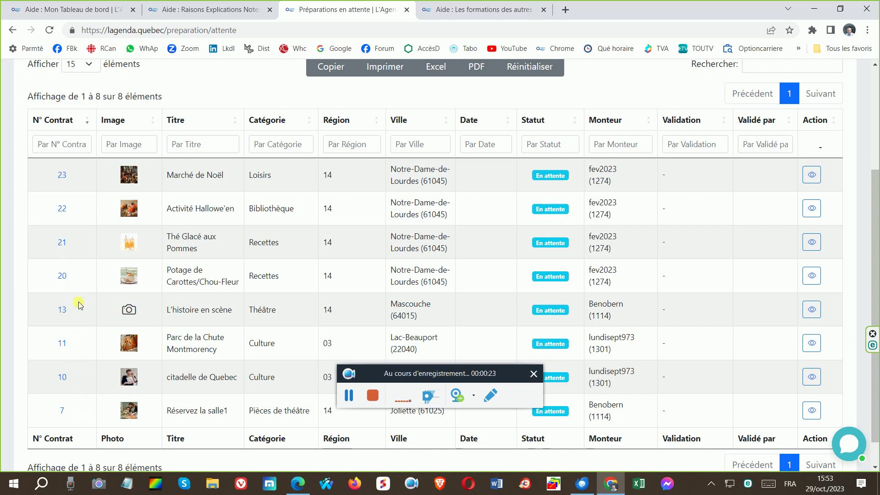
pyautogui.scroll(1, 125, 217)
pyautogui.scroll(-1, 105, 259)
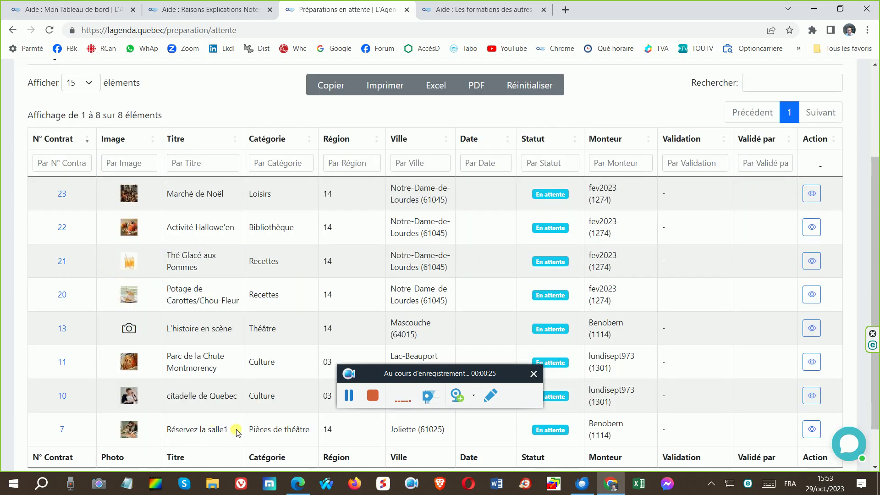
pyautogui.scroll(2, 215, 232)
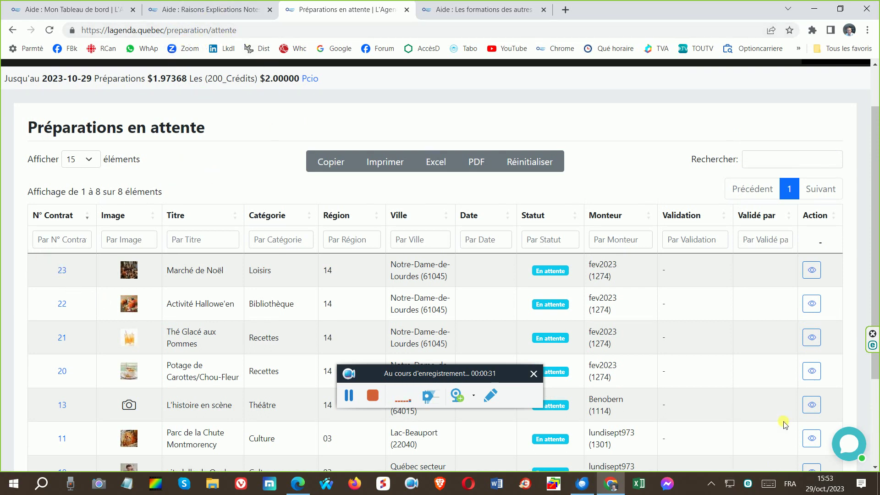
pyautogui.click(811, 271)
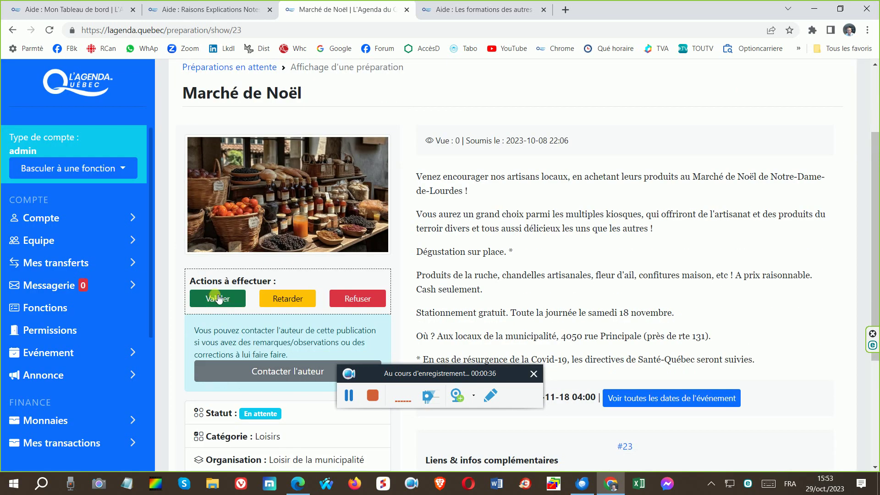
# Start validating the Marché de Noël preparation and choose the reason L-07 about the event date being more than two months.
pyautogui.click(219, 301)
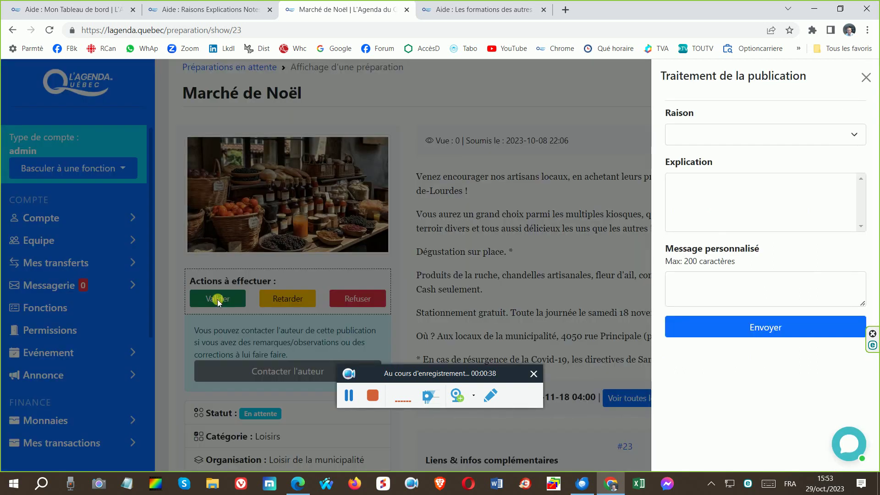
pyautogui.click(694, 132)
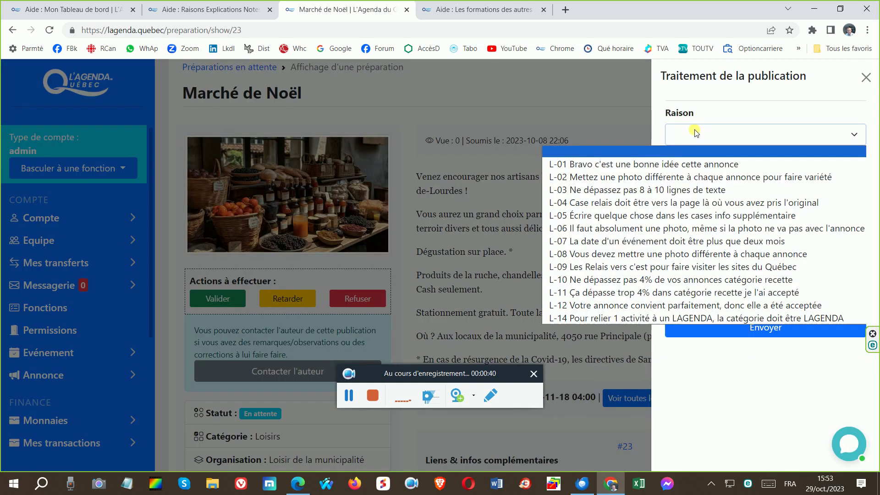
pyautogui.click(649, 241)
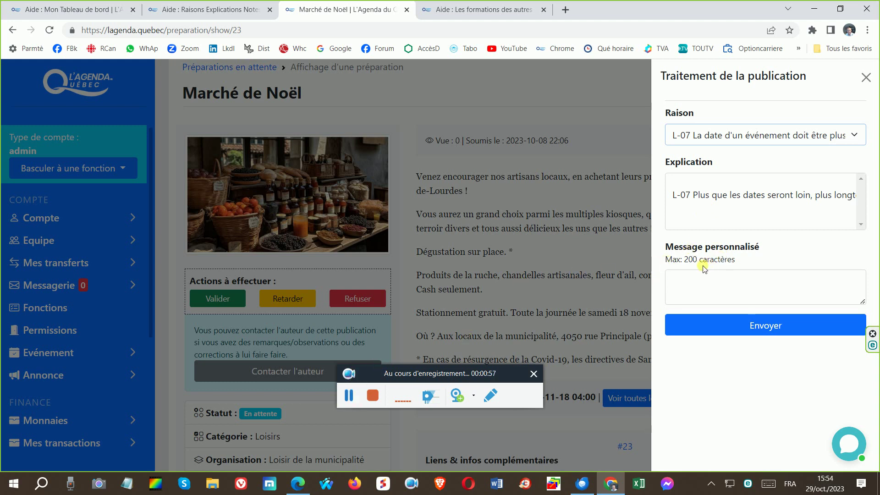
pyautogui.click(350, 396)
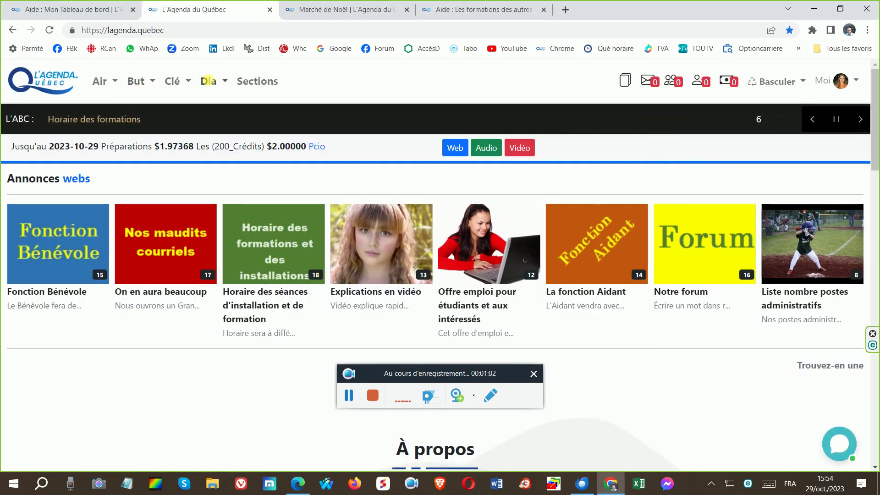
# Open the help page "Raisons Explications Notes" (entry 47- Raisons, expl) and go to its "Vérifier les annonces" section.
pyautogui.click(207, 82)
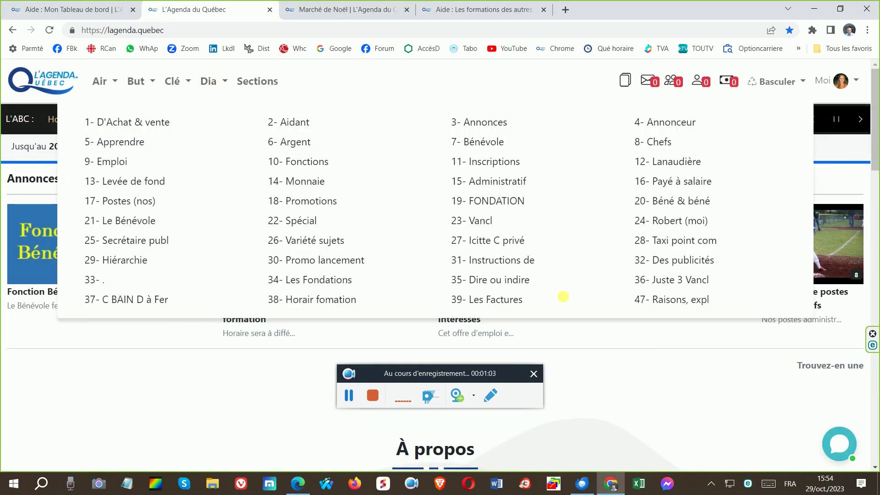
pyautogui.click(683, 303)
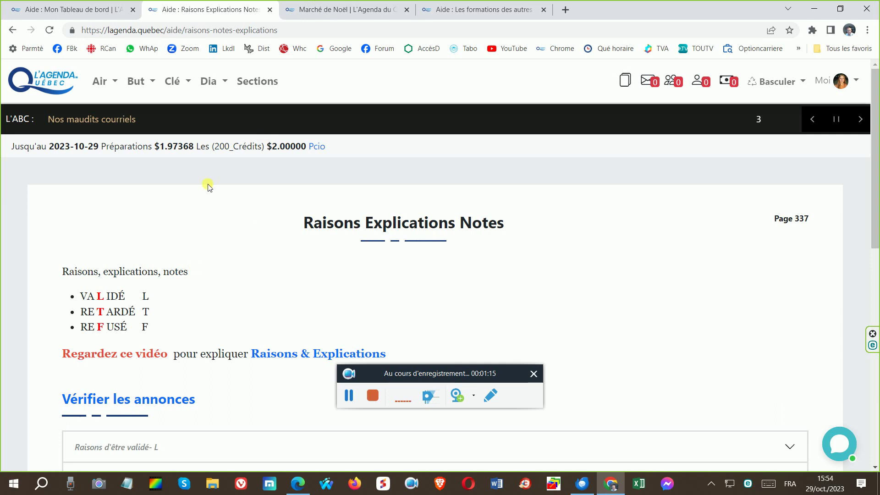
pyautogui.click(347, 401)
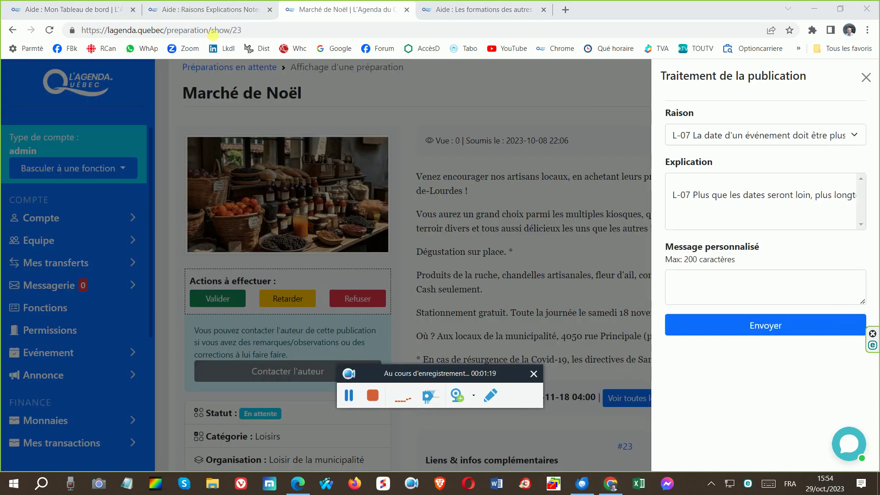
pyautogui.click(210, 15)
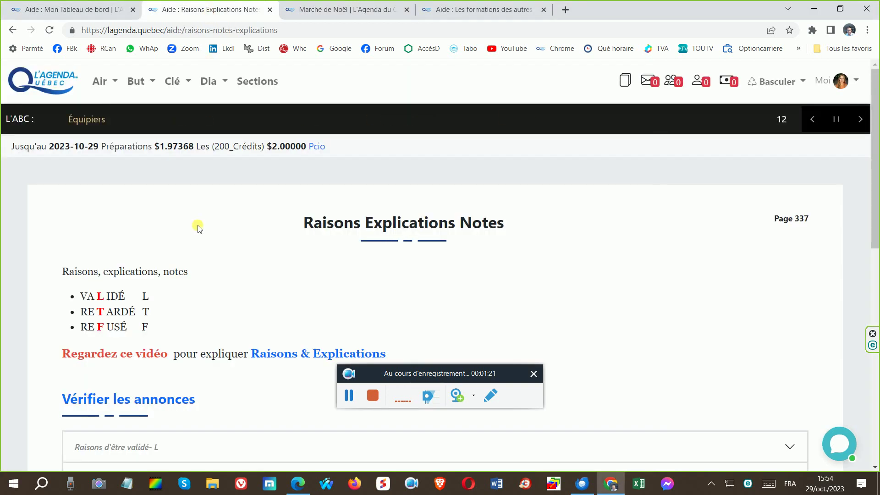
pyautogui.scroll(-3, 196, 229)
pyautogui.scroll(-1, 195, 234)
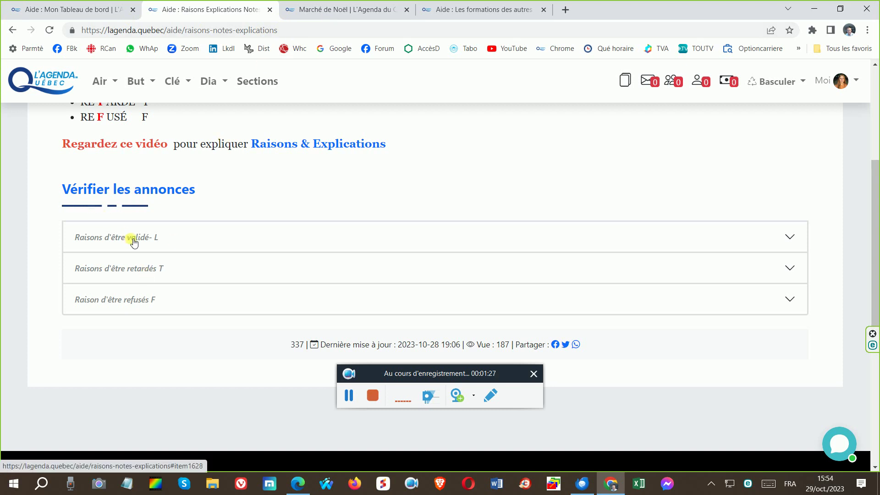
# Expand "Raisons d'être validé- L" on the help page and copy the complete L-07 note.
pyautogui.click(339, 9)
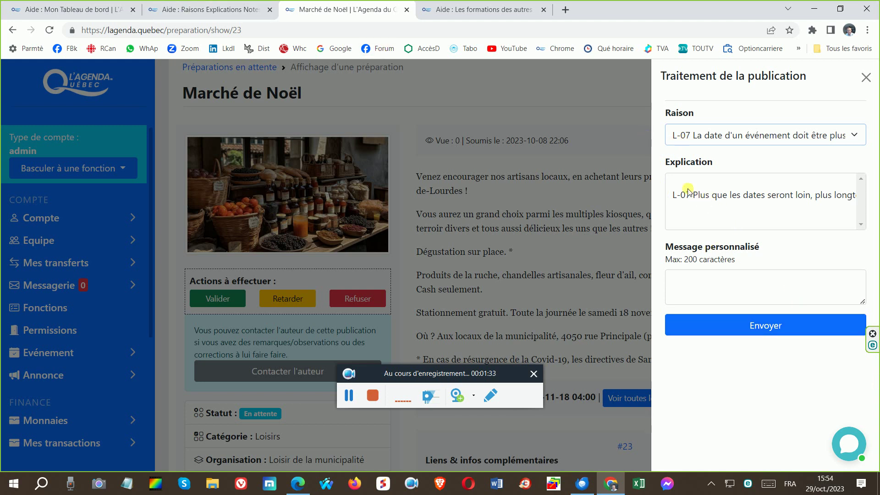
pyautogui.click(181, 6)
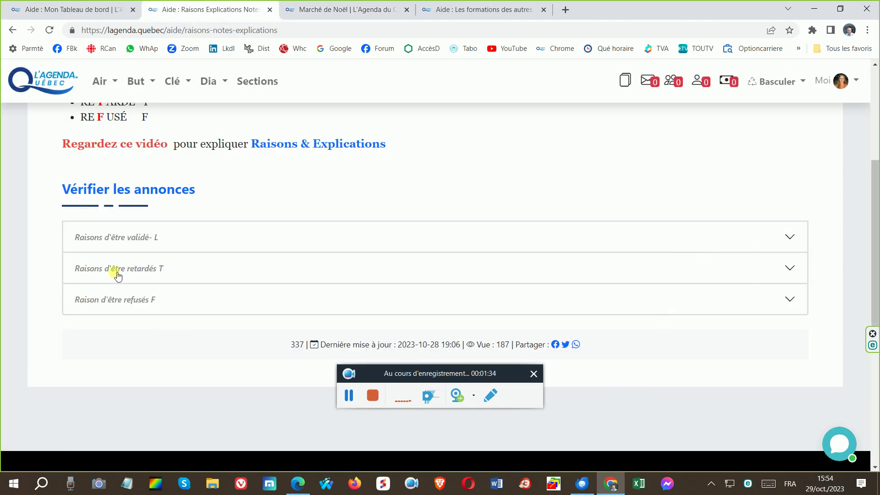
pyautogui.click(130, 239)
pyautogui.scroll(-2, 176, 339)
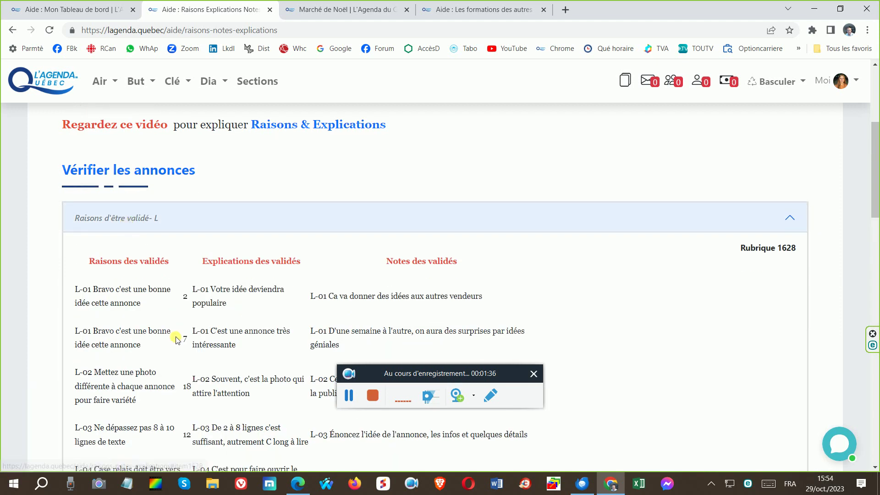
pyautogui.scroll(-7, 177, 341)
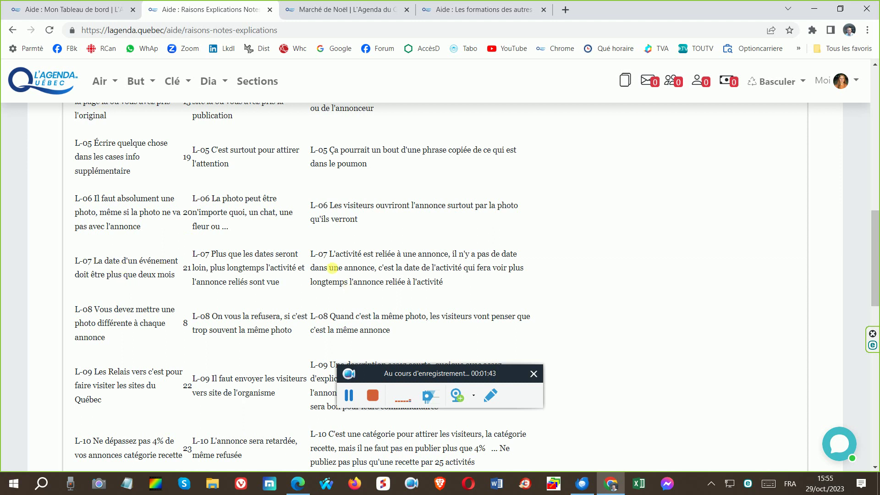
pyautogui.tripleClick(336, 267)
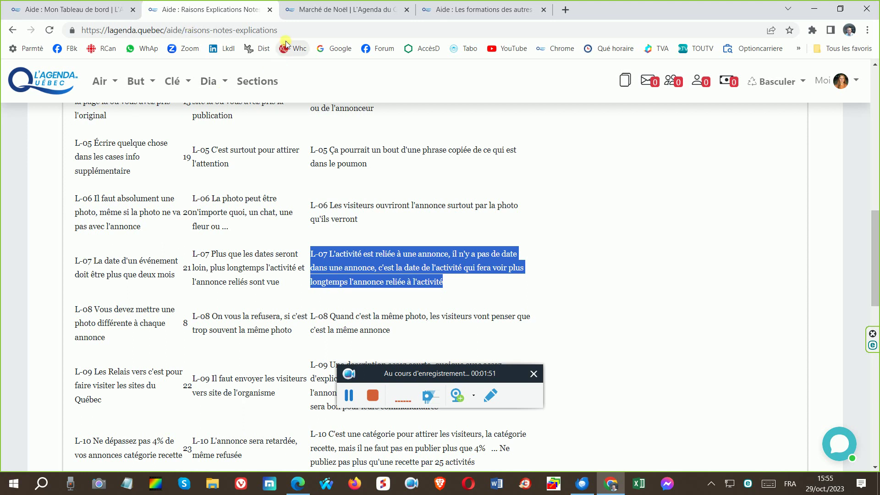
# Paste the L-07 note into the validation's personalised message without a trailing blank line, and close the form without sending it.
pyautogui.click(319, 11)
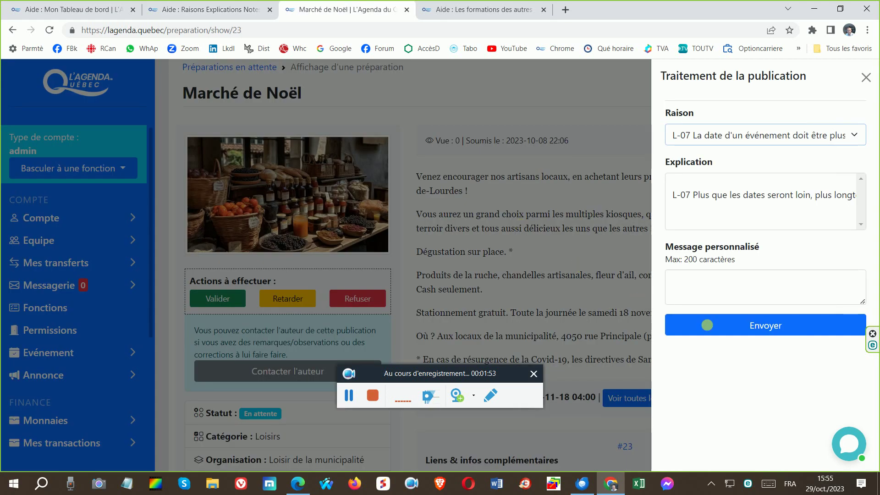
pyautogui.click(686, 294)
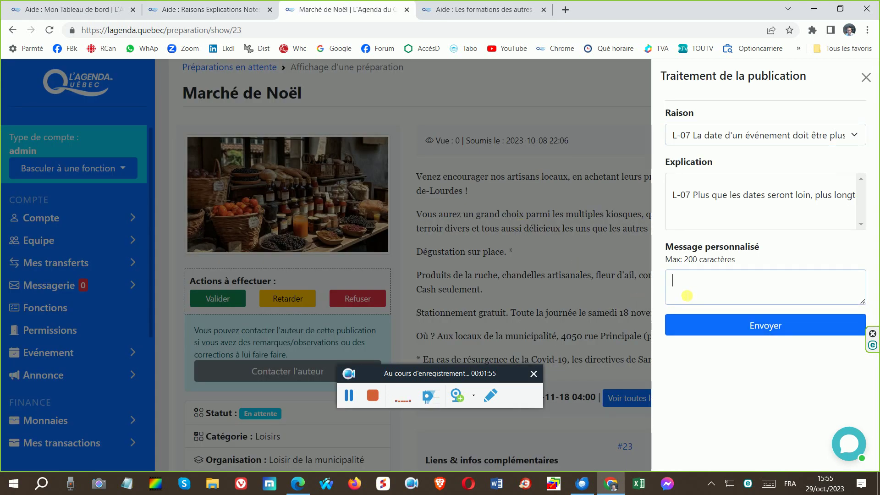
pyautogui.hotkey('ctrl', 'v')
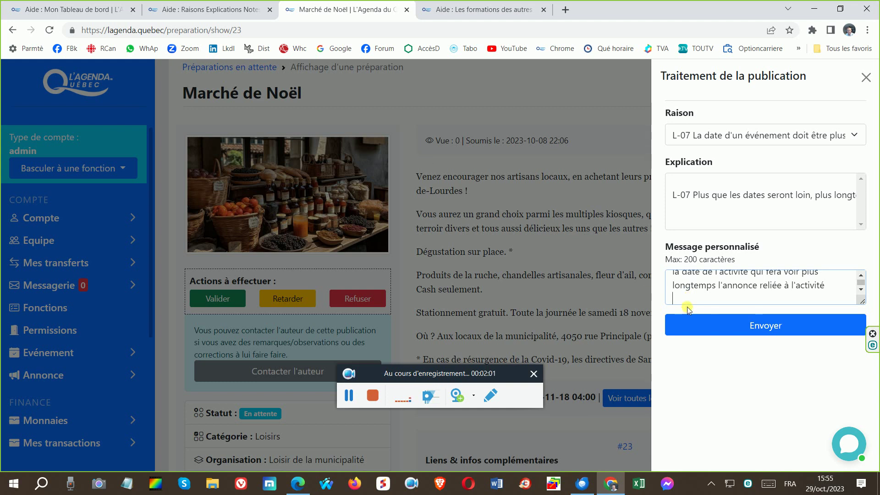
pyautogui.press('BackSpace')
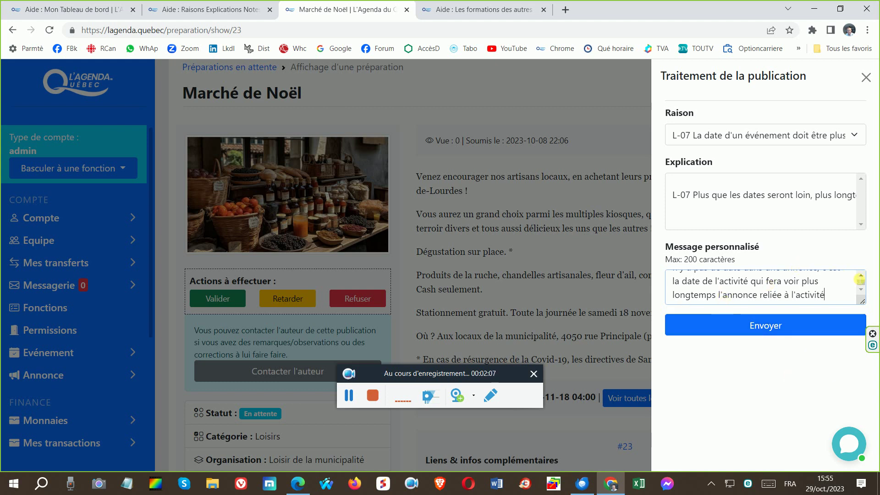
pyautogui.click(861, 275)
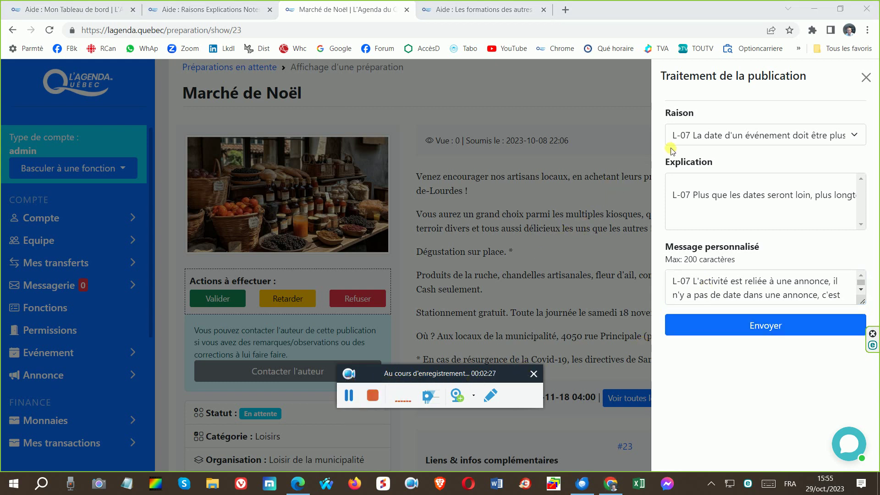
pyautogui.click(866, 77)
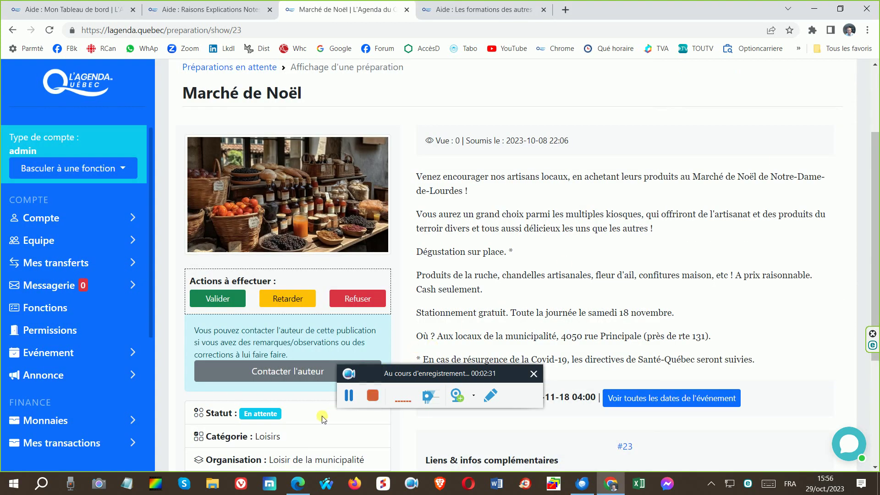
# Start delaying the Marché de Noël preparation and choose the reason T-08 asking for a much shorter montage.
pyautogui.click(288, 303)
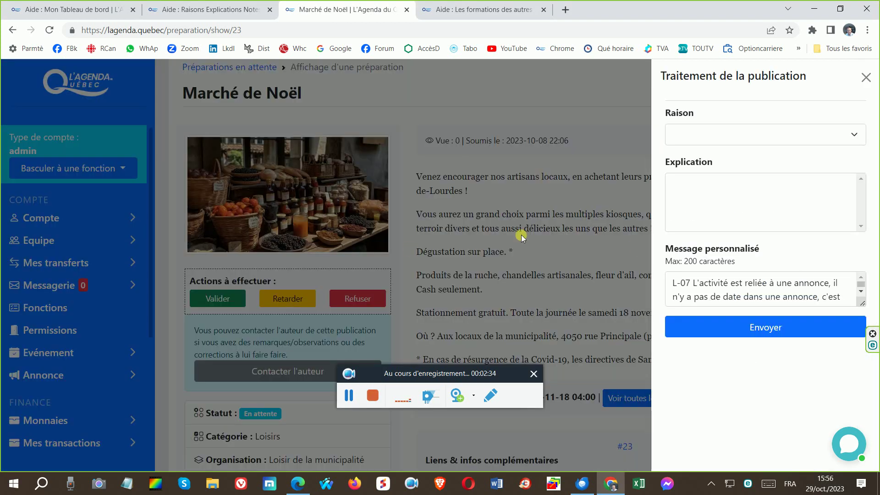
pyautogui.click(687, 134)
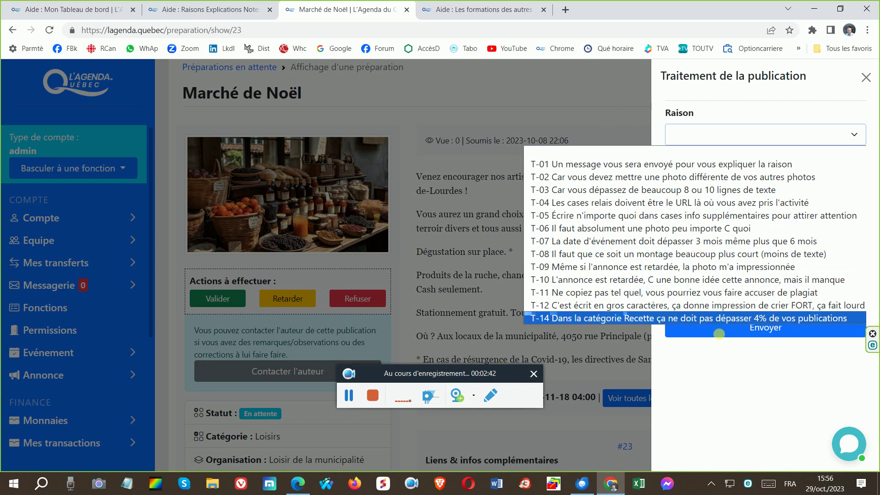
pyautogui.click(609, 254)
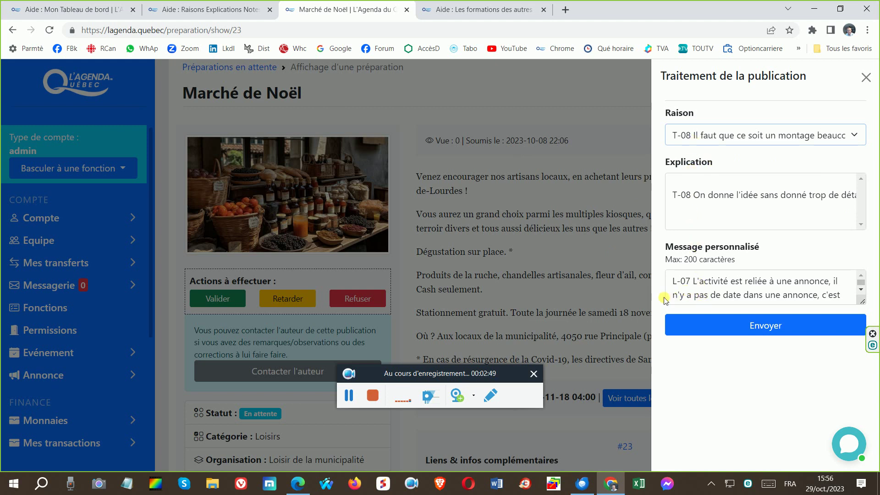
# Clear the whole L-07 text from the delay form's personalised message.
pyautogui.click(677, 291)
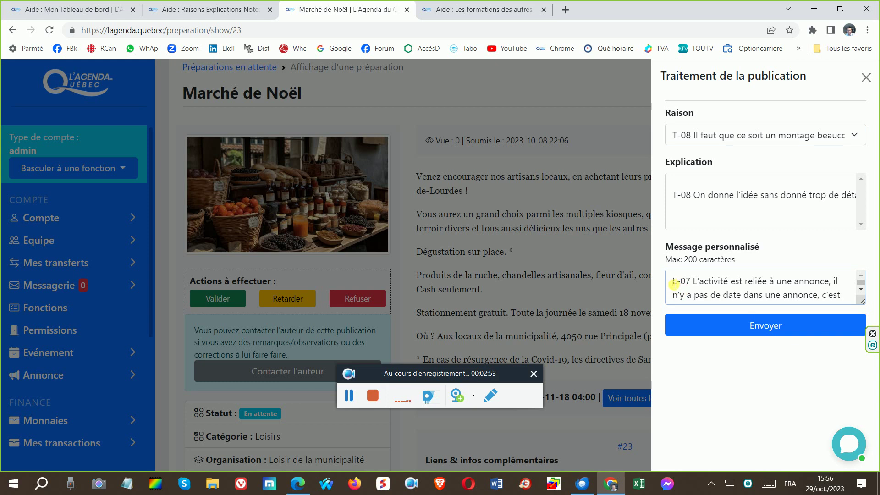
pyautogui.hotkey('shift', 'Down')
pyautogui.hotkey('shift', 'Down')
pyautogui.hotkey('shift', 'Down')
pyautogui.hotkey('shift', 'Down')
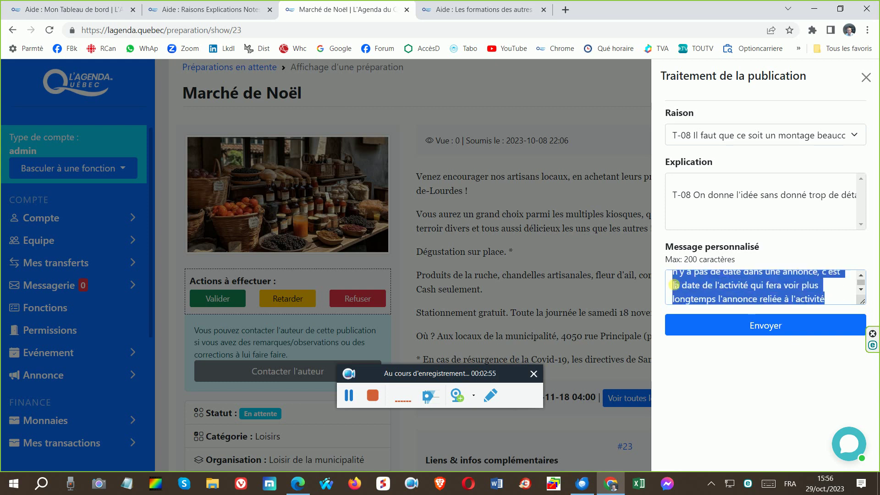
pyautogui.press('BackSpace')
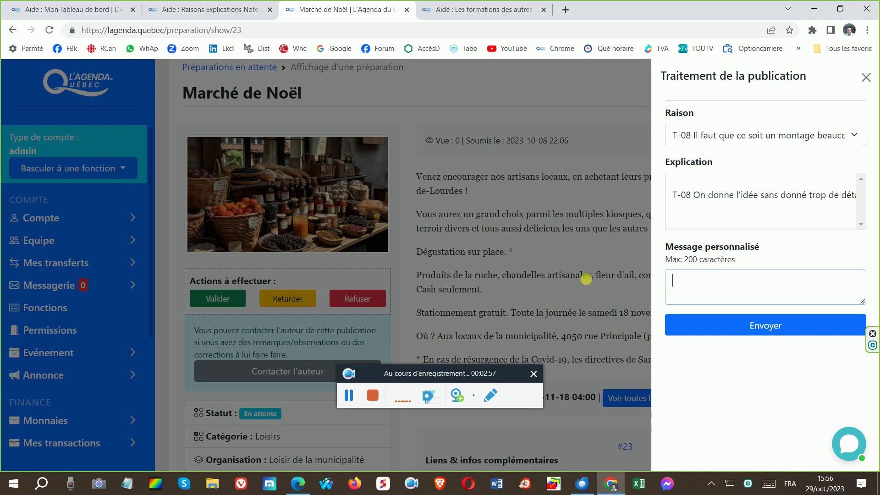
# Return to the Raisons Explications Notes help page and expand the "Raisons d'être retardés T" section.
pyautogui.click(205, 18)
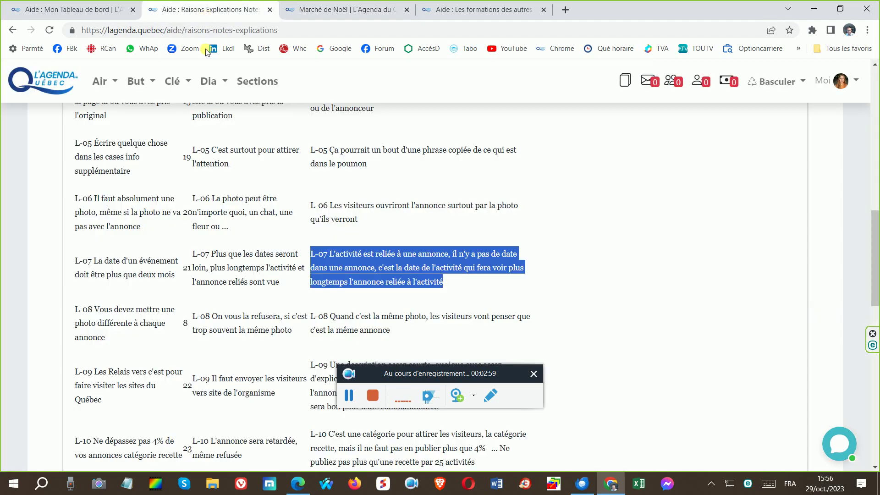
pyautogui.scroll(3, 138, 137)
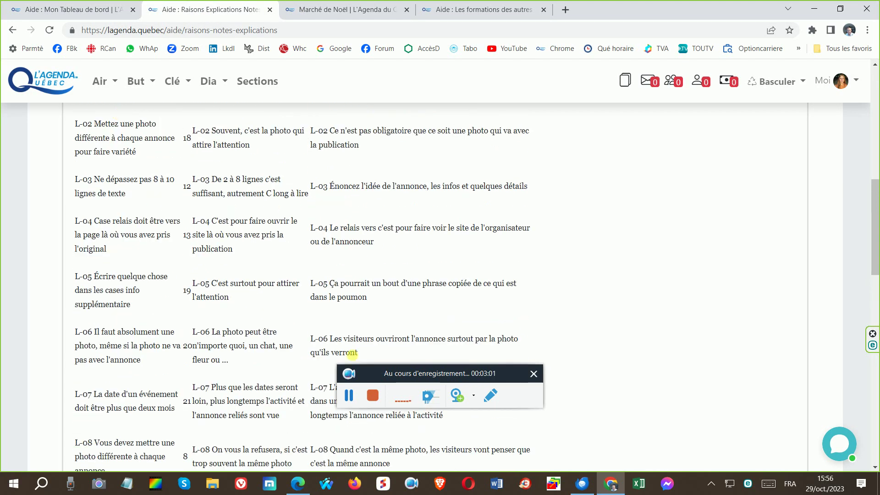
pyautogui.press('End')
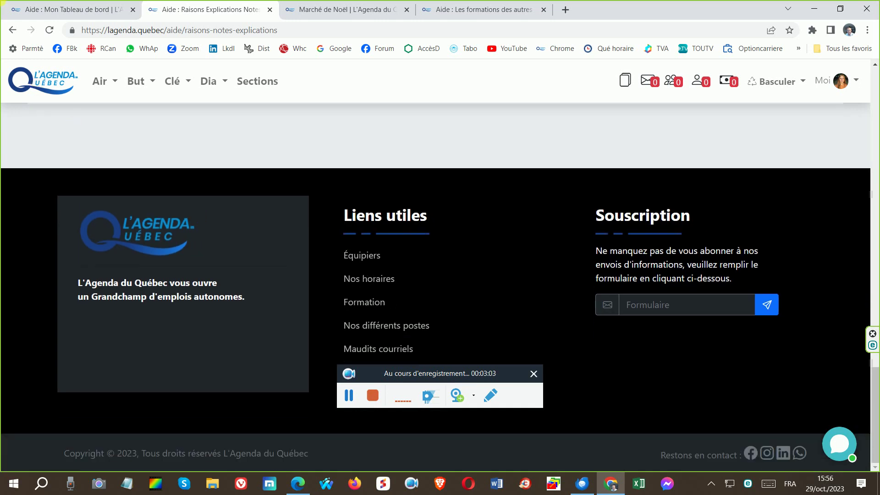
pyautogui.scroll(1, 82, 162)
pyautogui.scroll(-1, 82, 162)
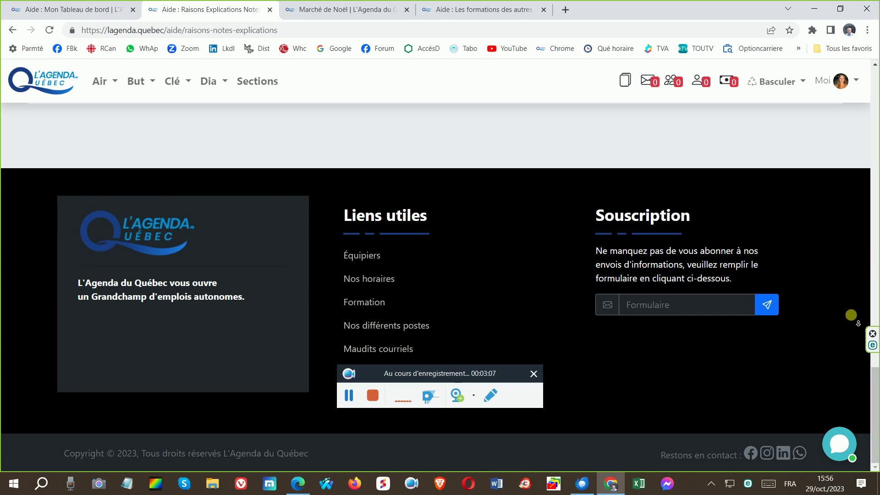
pyautogui.scroll(6, 149, 241)
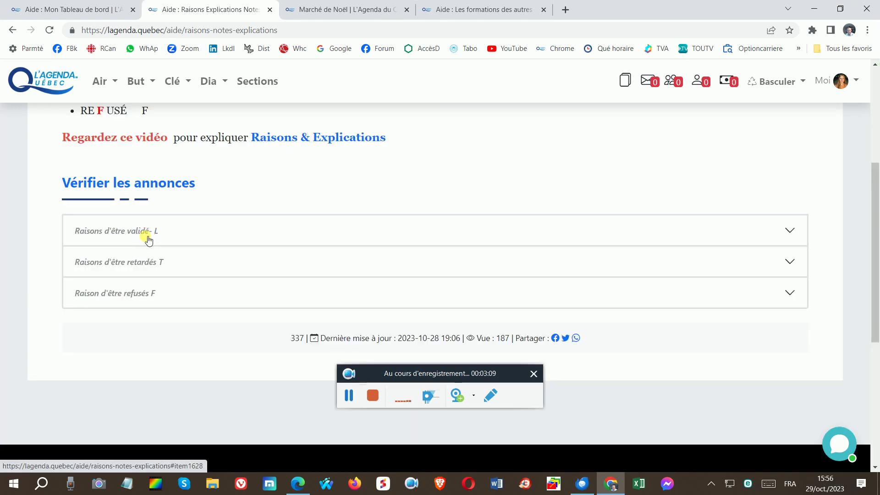
pyautogui.click(141, 272)
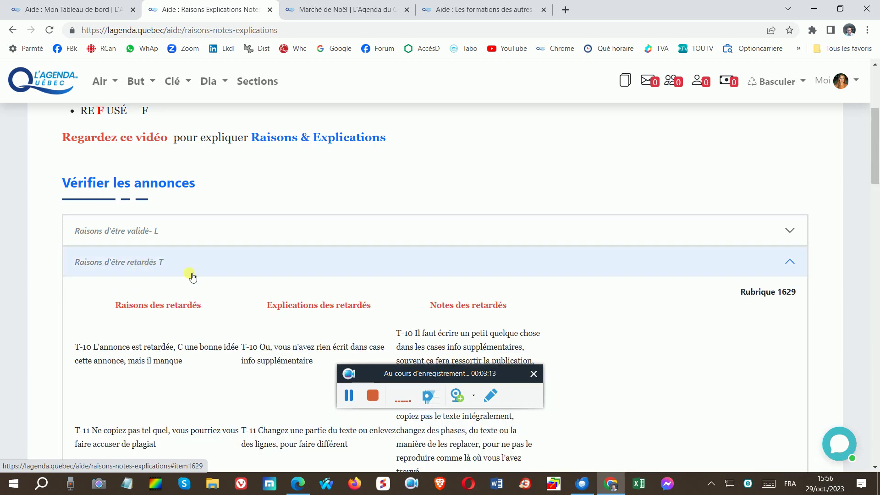
# Select and copy the complete T-08 note about writing the description in fewer sentences from the "Notes des retardés" column.
pyautogui.scroll(-1, 329, 307)
pyautogui.scroll(-7, 329, 307)
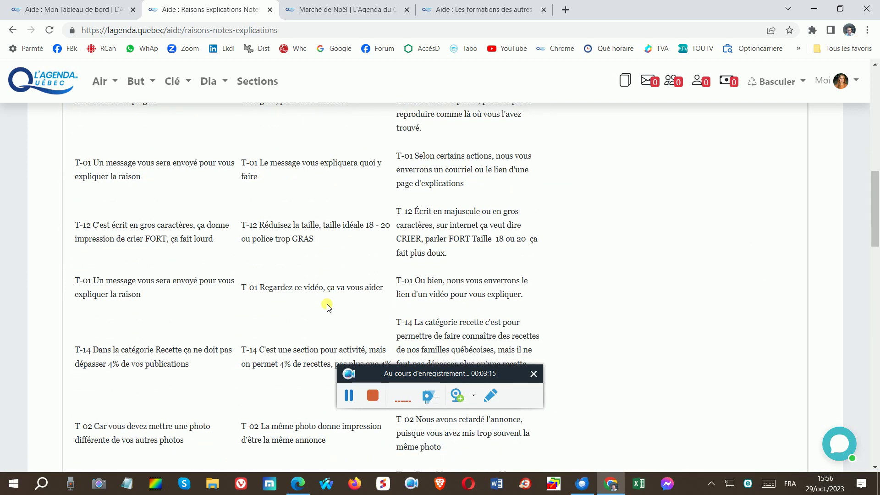
pyautogui.scroll(-6, 328, 308)
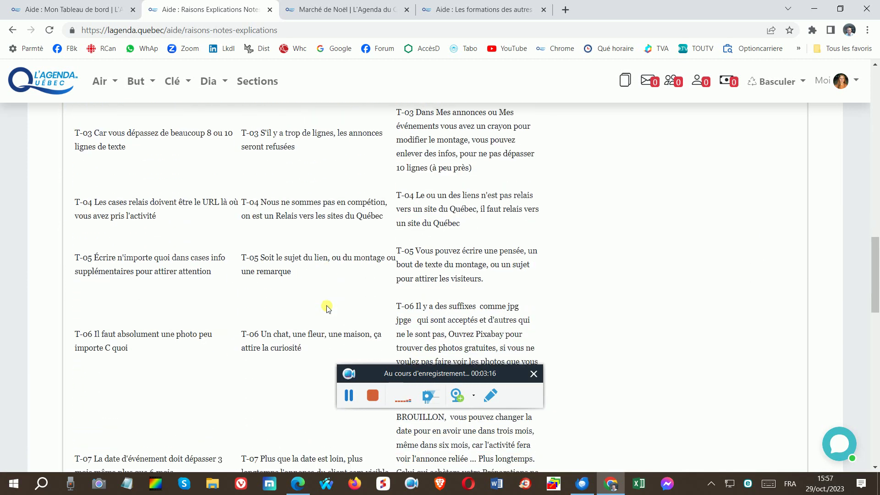
pyautogui.scroll(-4, 329, 308)
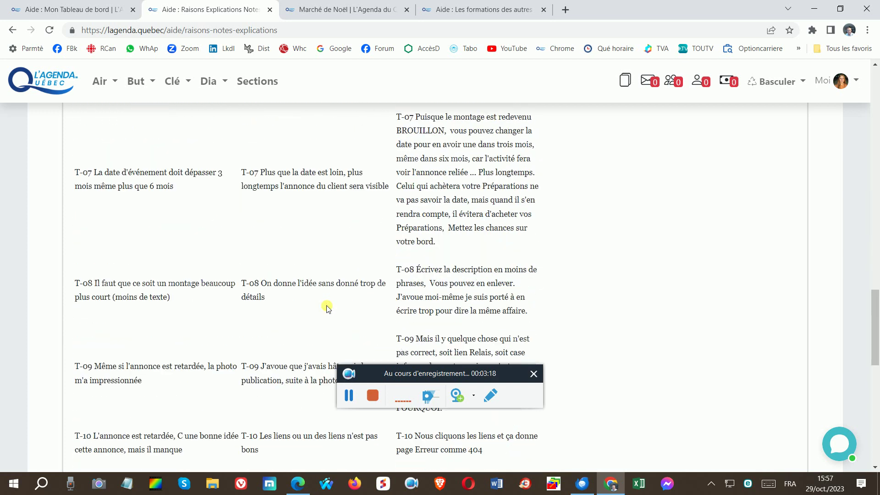
pyautogui.scroll(-1, 328, 308)
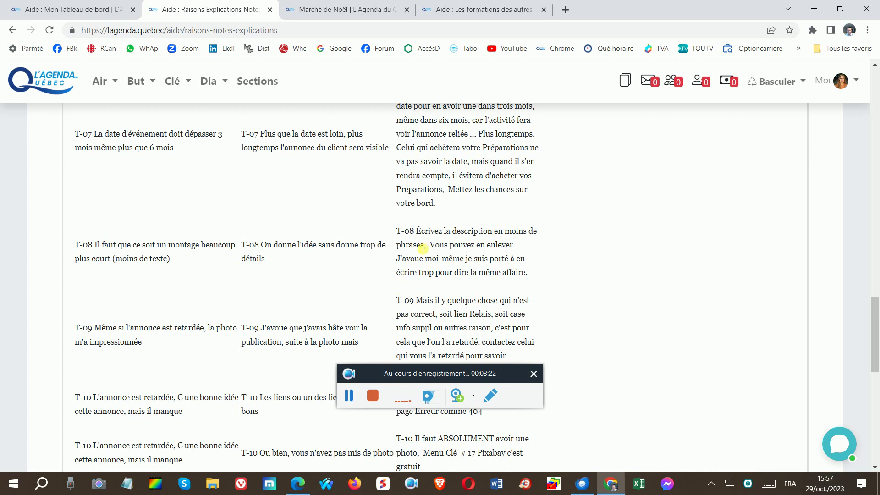
pyautogui.tripleClick(421, 247)
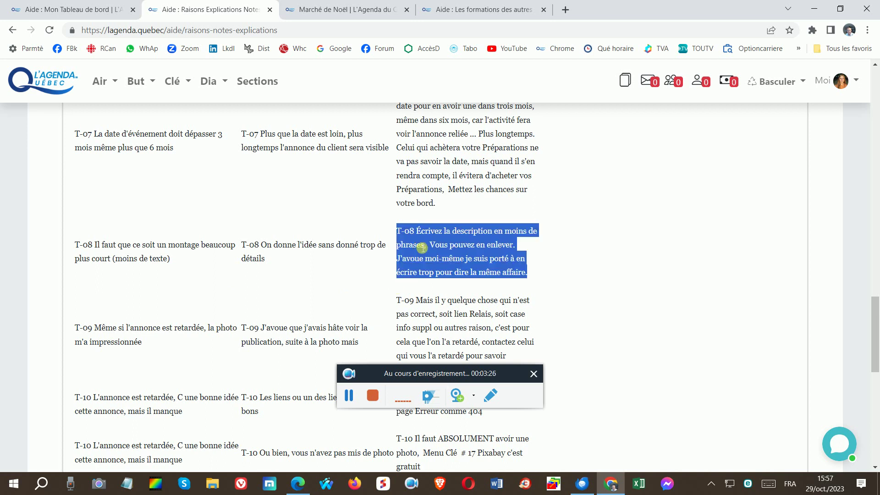
# Paste the T-08 note into the delay form's personalised message without a trailing blank line, and close the form without sending it.
pyautogui.click(323, 9)
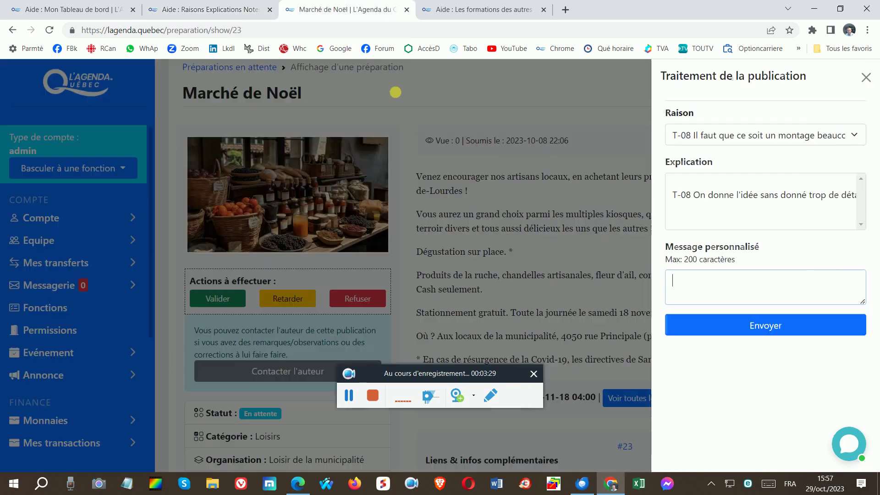
pyautogui.click(687, 290)
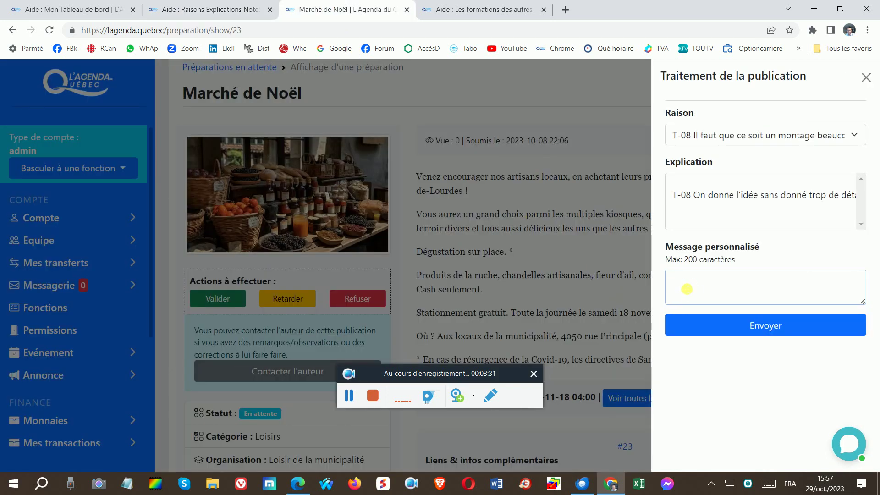
pyautogui.hotkey('ctrl', 'v')
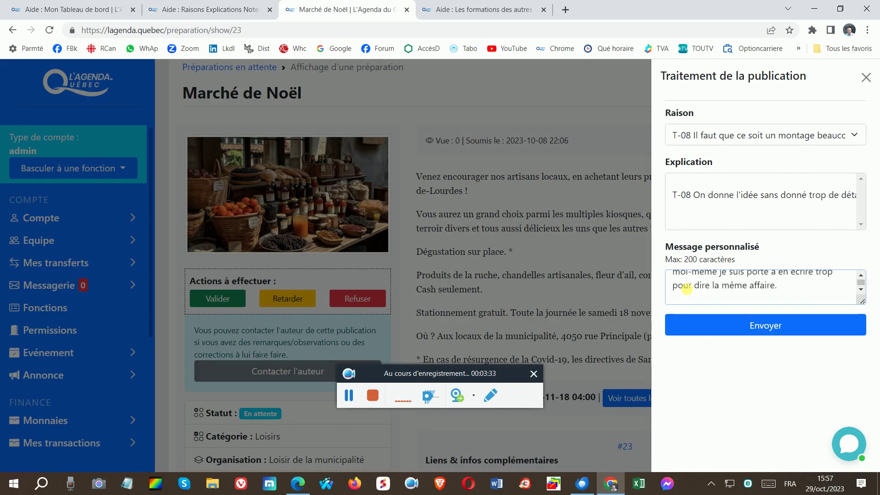
pyautogui.press('BackSpace')
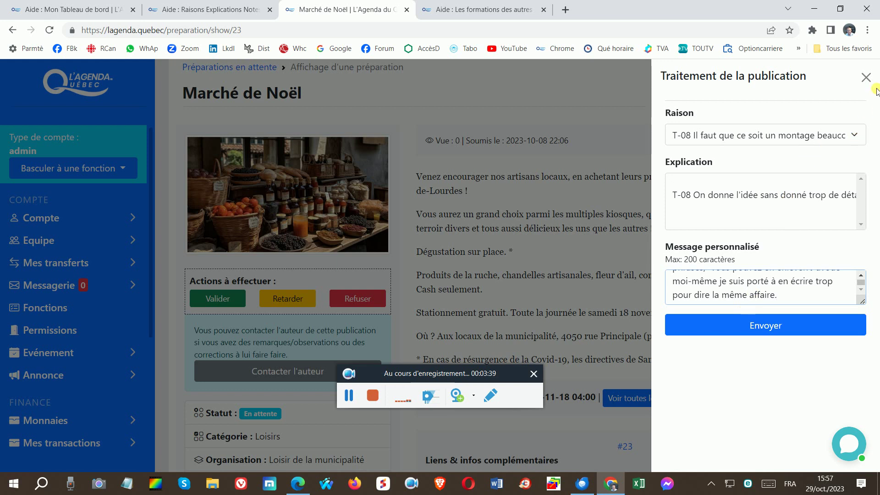
pyautogui.click(866, 77)
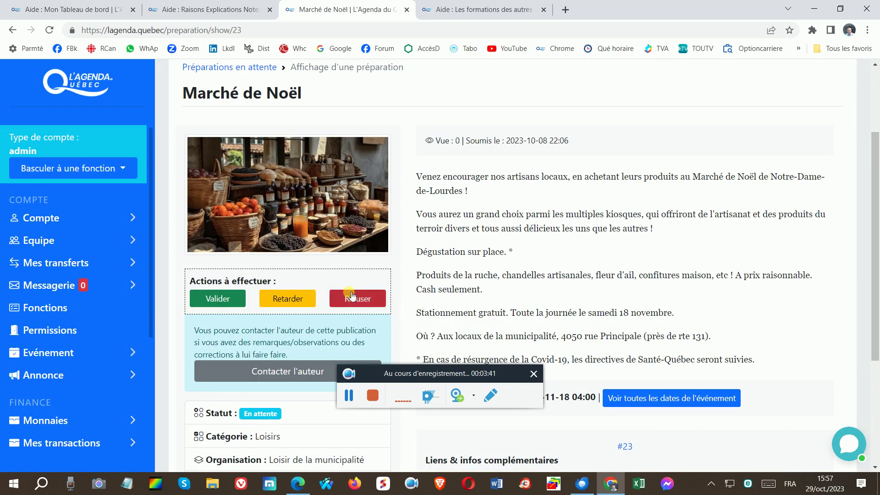
# Start refusing the Marché de Noël preparation with reason F-09 "L'annonce est refusé pour une de ces raisons", and close the form without sending it.
pyautogui.click(364, 300)
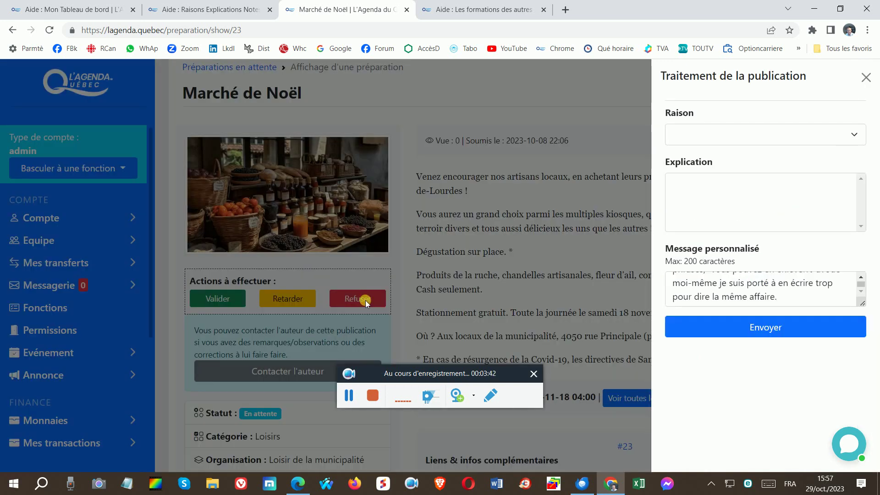
pyautogui.click(699, 131)
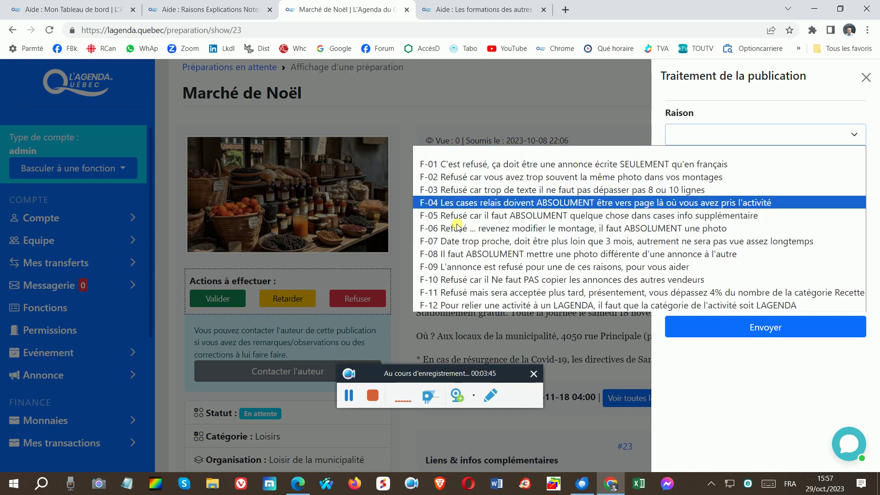
pyautogui.click(458, 267)
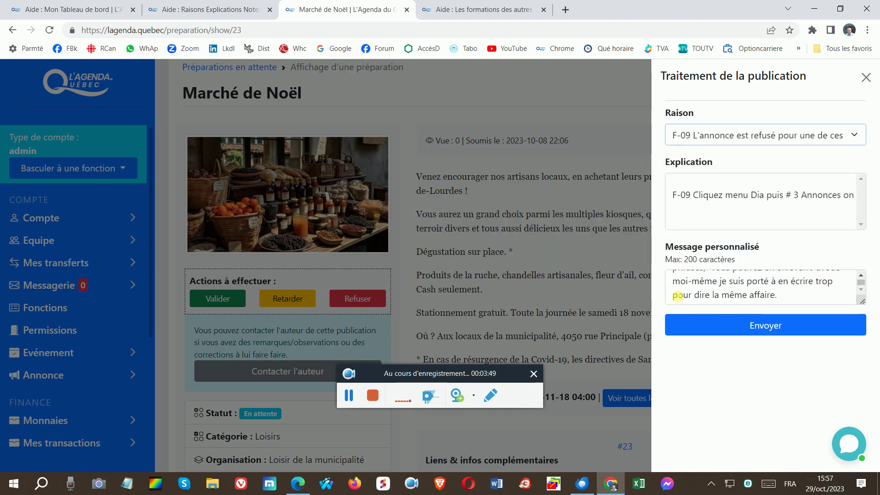
pyautogui.click(678, 293)
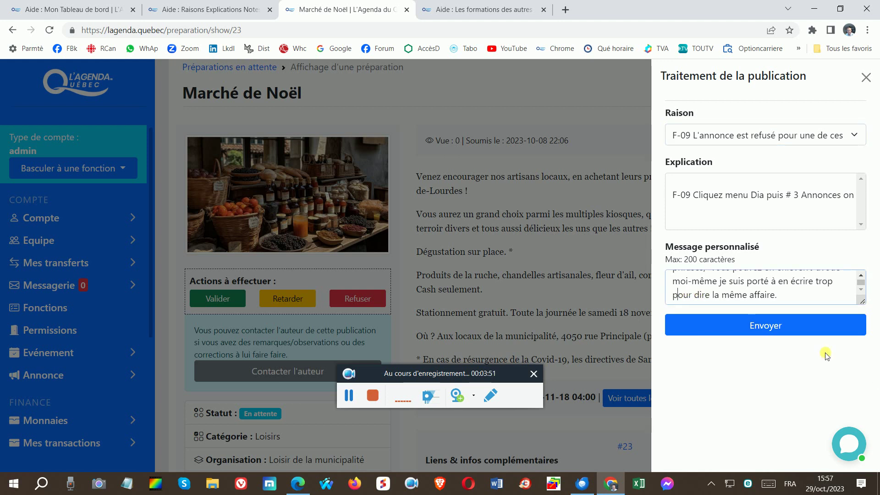
pyautogui.click(762, 327)
pyautogui.click(866, 77)
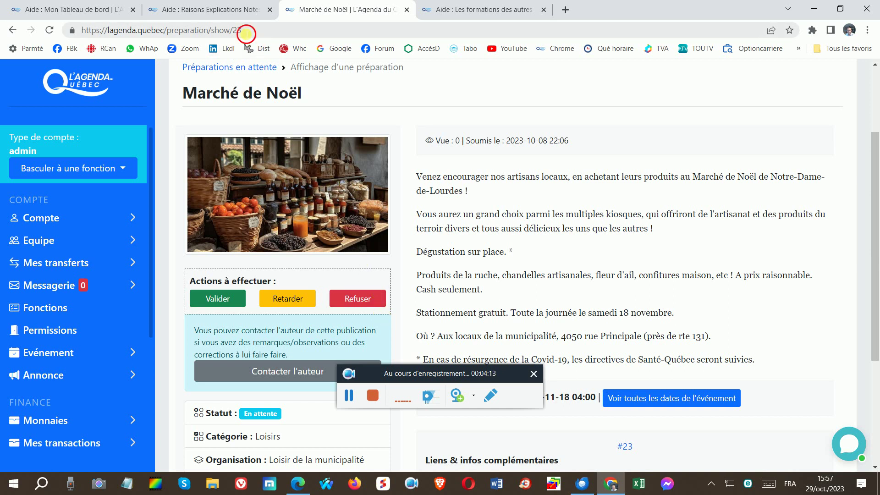
# Change the preparation number in the page address to 22 and load that preparation.
pyautogui.click(245, 30)
pyautogui.click(250, 30)
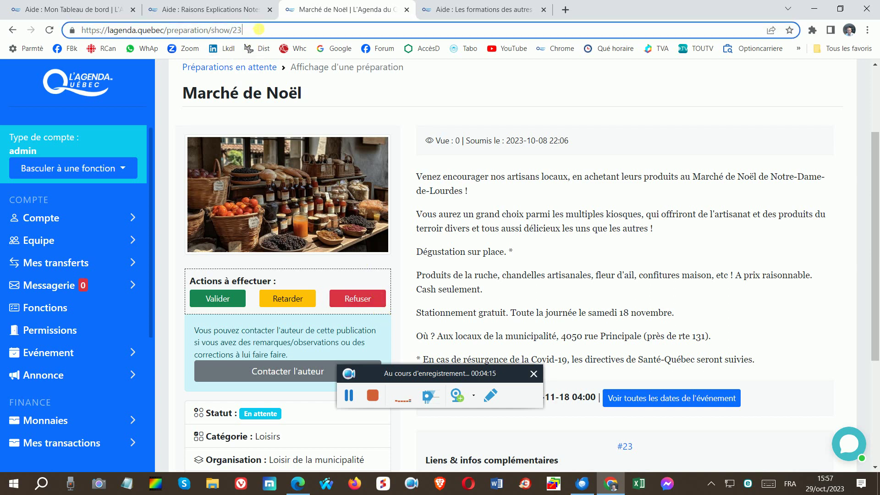
pyautogui.press('BackSpace')
pyautogui.press('BackSpace')
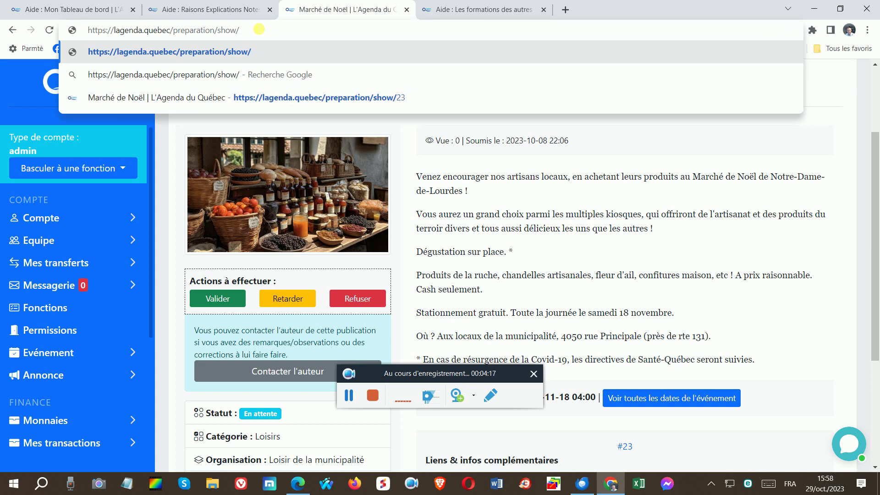
pyautogui.write('22')
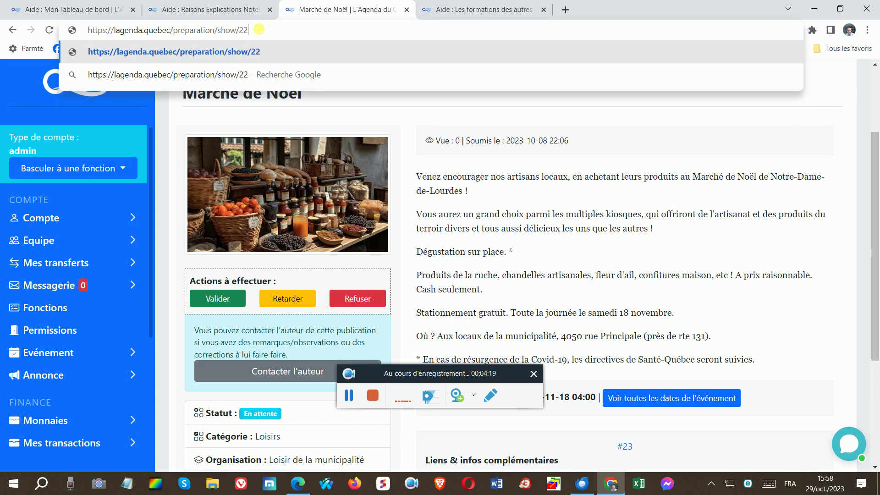
pyautogui.press('Return')
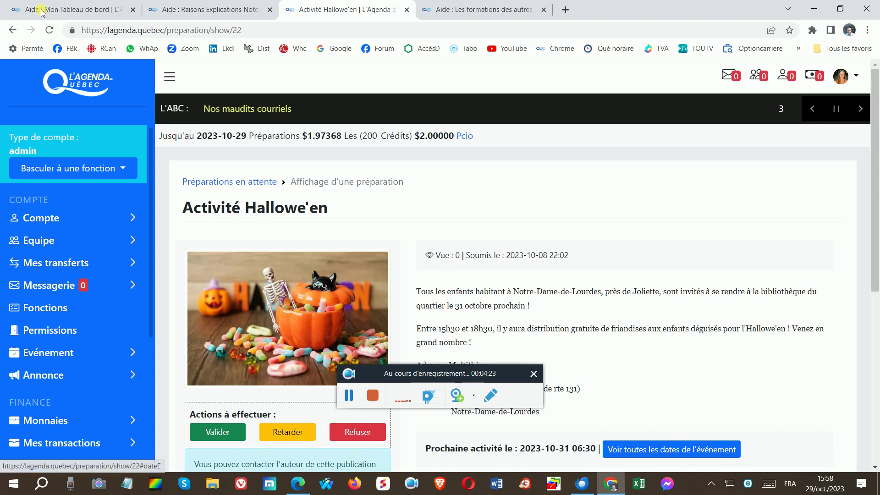
# Load preparation 21 by editing the number in the page address, and display its recipe text and available actions.
pyautogui.click(246, 32)
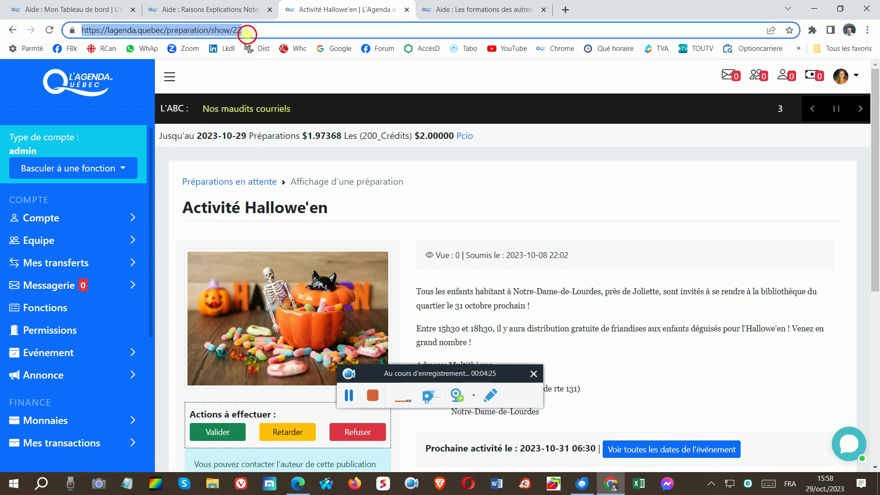
pyautogui.click(246, 32)
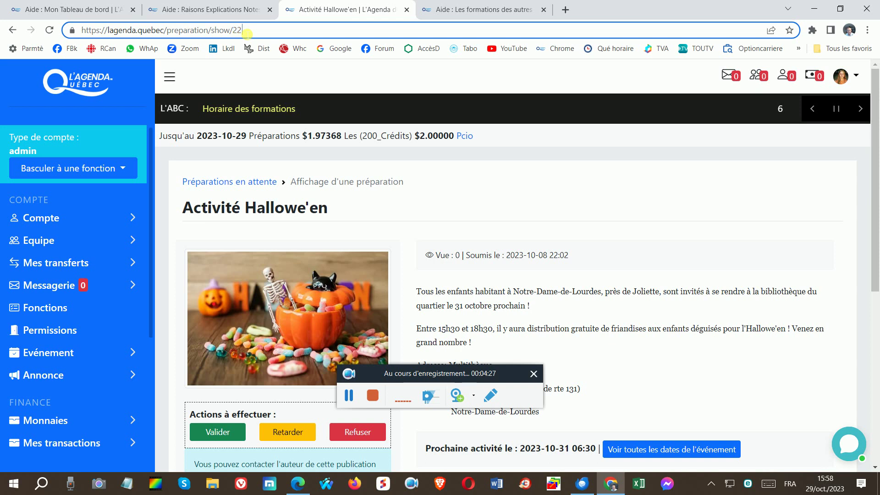
pyautogui.press('BackSpace')
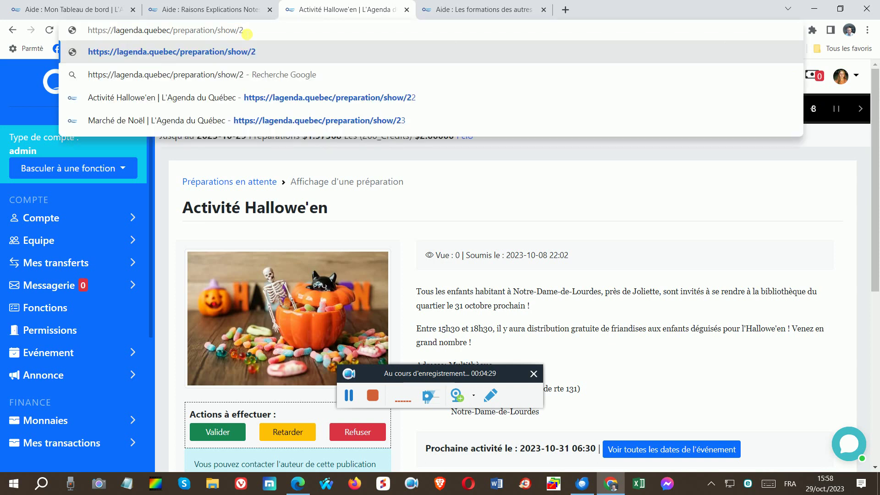
pyautogui.write('1')
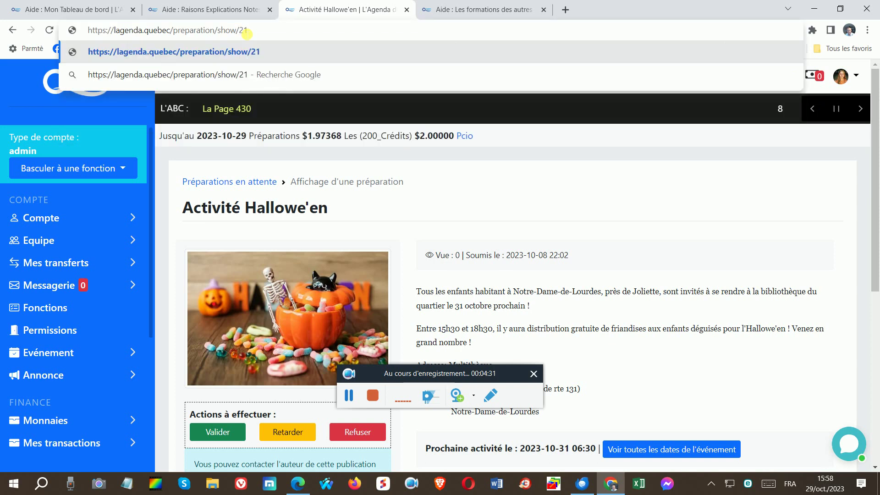
pyautogui.press('Return')
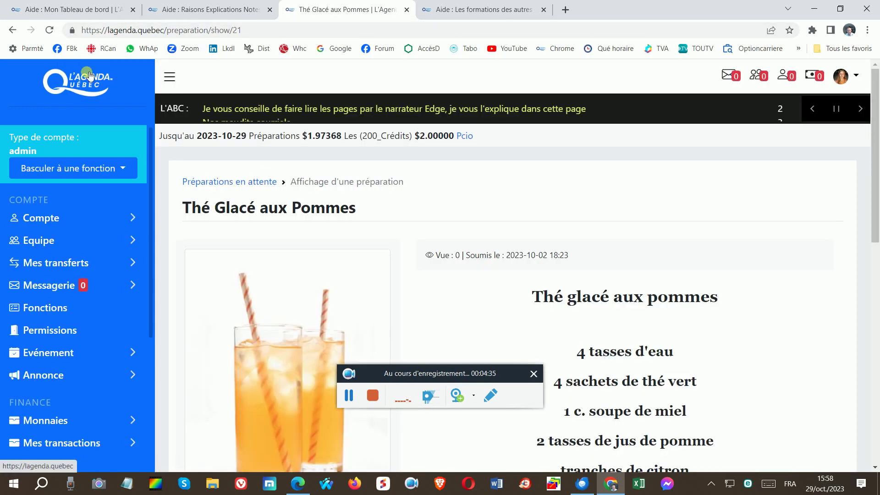
pyautogui.scroll(-3, 58, 183)
pyautogui.scroll(-5, 187, 332)
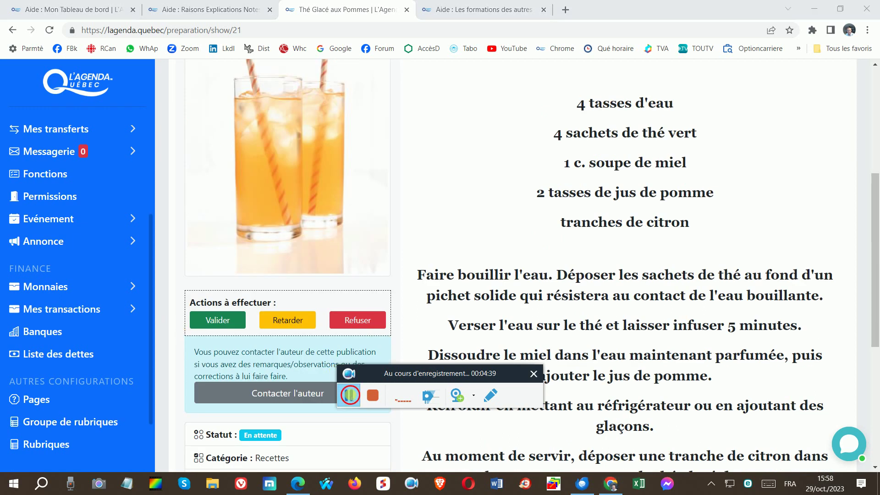
pyautogui.click(350, 396)
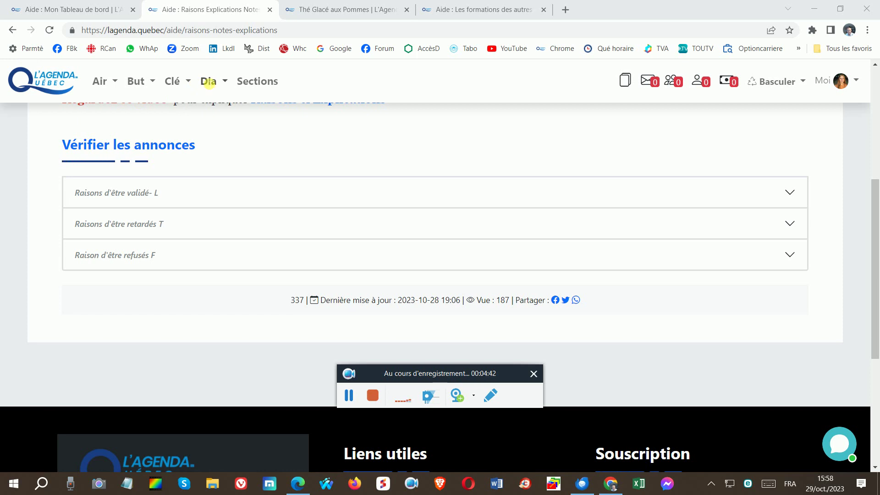
# Reopen the help page "47- Raisons, expl" from the Dia topics and show its "Vérifier les annonces" sections.
pyautogui.click(209, 84)
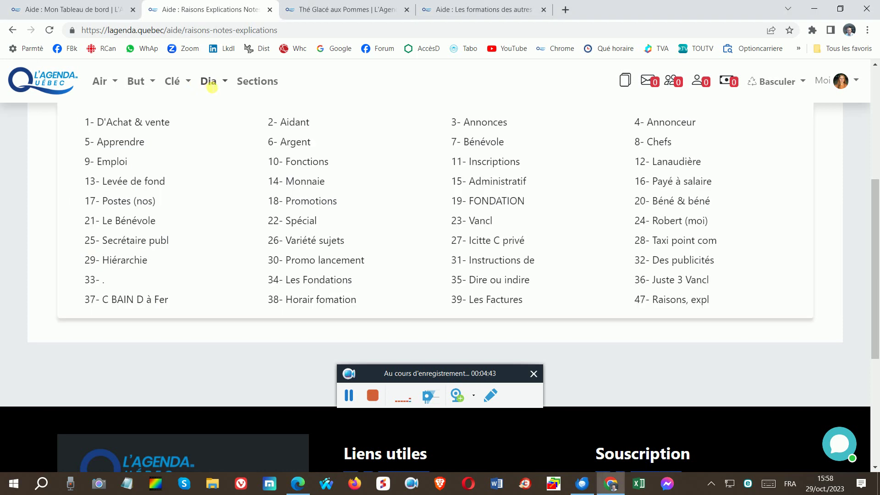
pyautogui.click(675, 300)
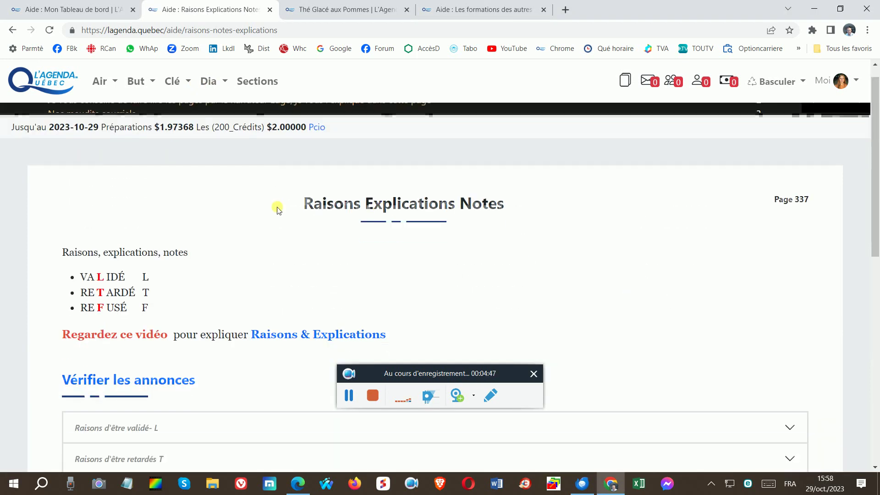
pyautogui.scroll(-1, 253, 226)
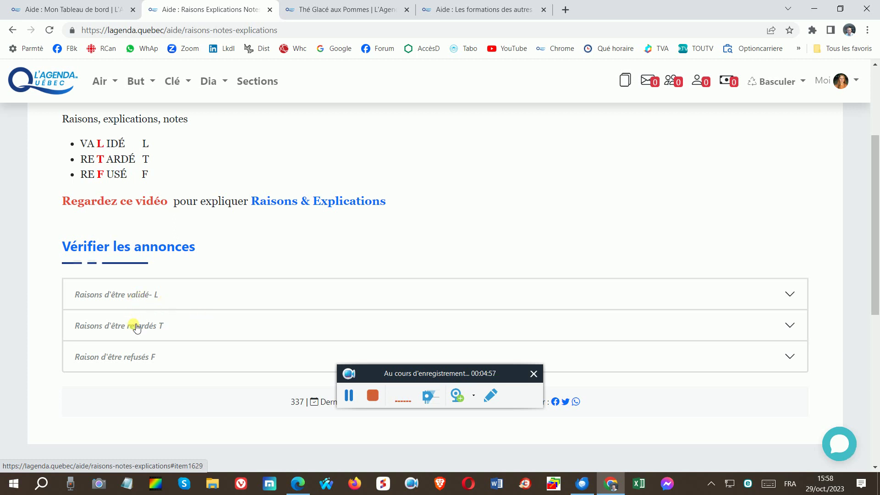
# Examine the reasons, explanations and notes for refused (F), delayed (T) and validated (L) announcements, collapsing each section after reading.
pyautogui.click(144, 362)
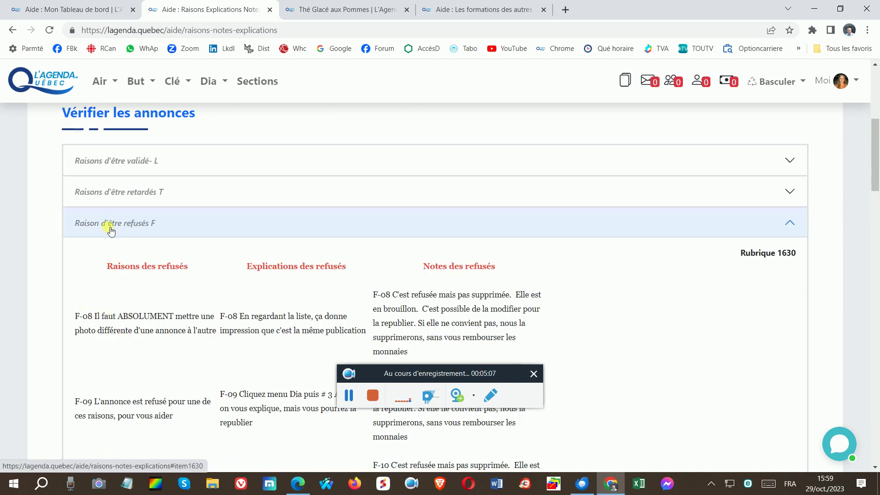
pyautogui.click(111, 227)
pyautogui.click(112, 192)
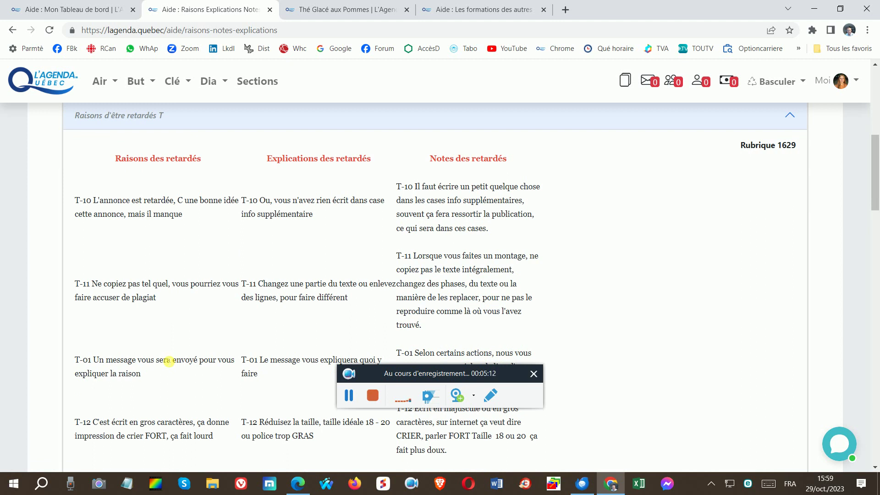
pyautogui.scroll(3, 170, 361)
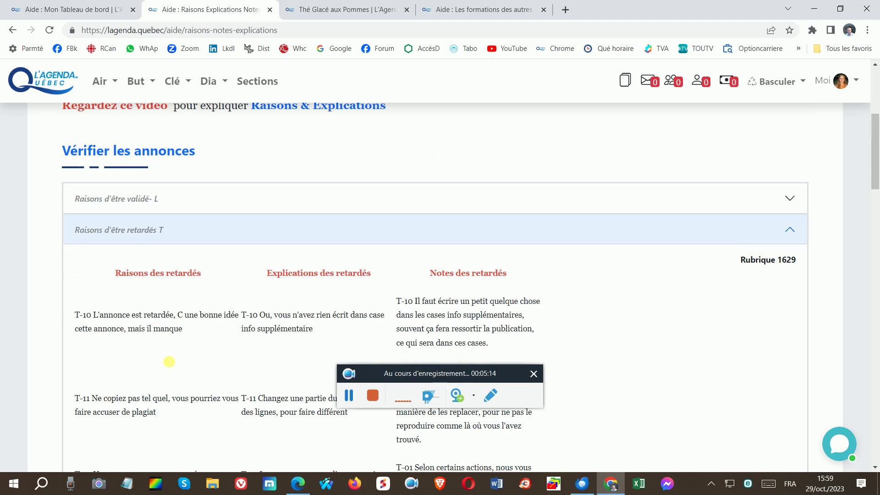
pyautogui.click(141, 254)
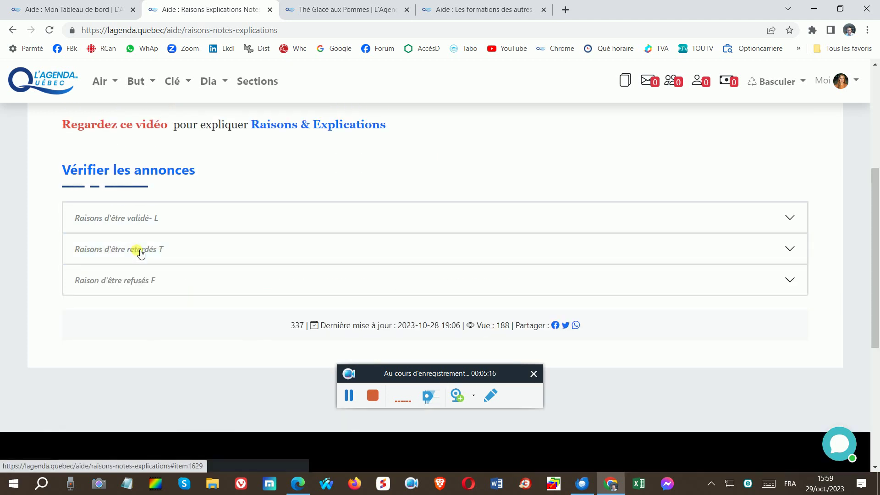
pyautogui.click(126, 219)
pyautogui.scroll(-2, 151, 355)
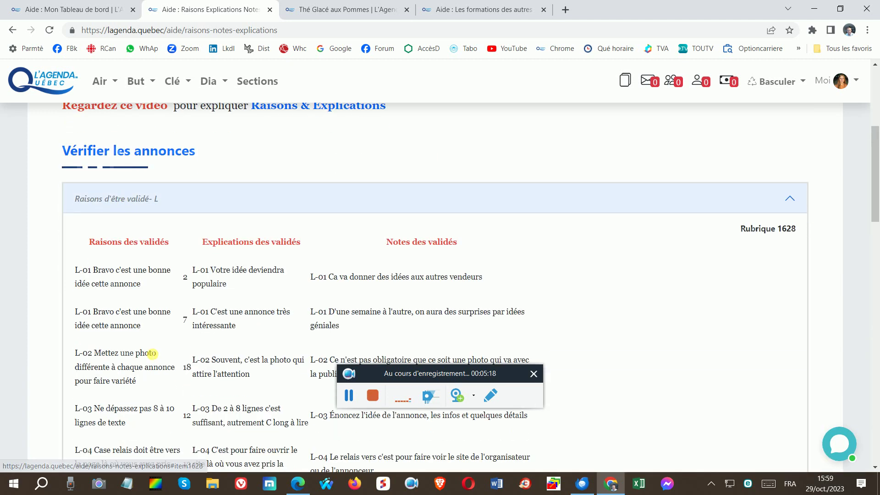
pyautogui.scroll(2, 152, 354)
pyautogui.click(92, 198)
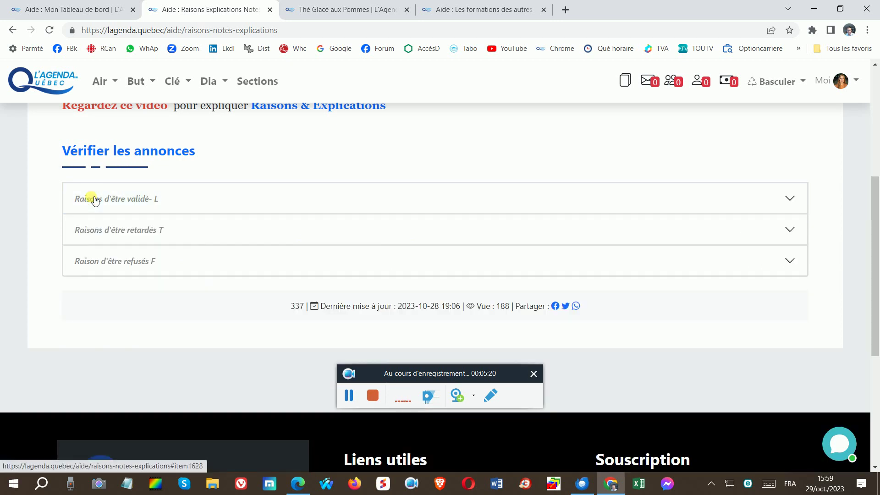
pyautogui.click(351, 398)
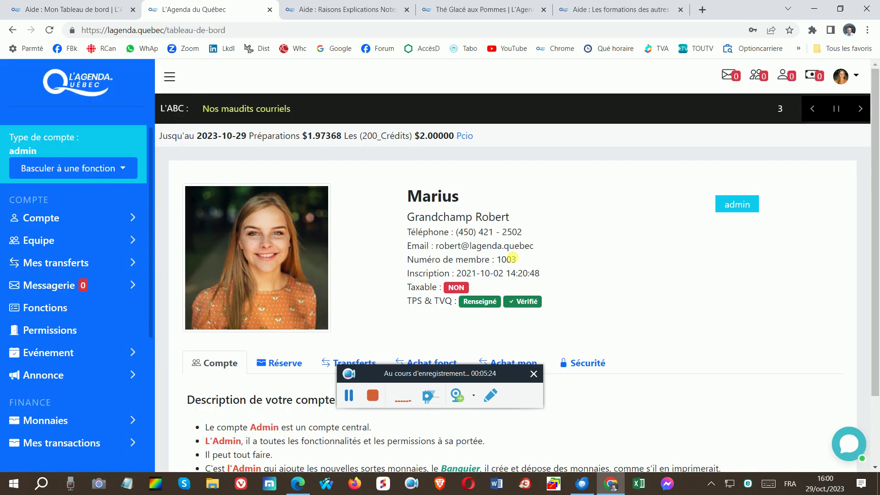
# Open the list of all announcements from the admin dashboard and bring its table of contracts into view.
pyautogui.scroll(-1, 274, 241)
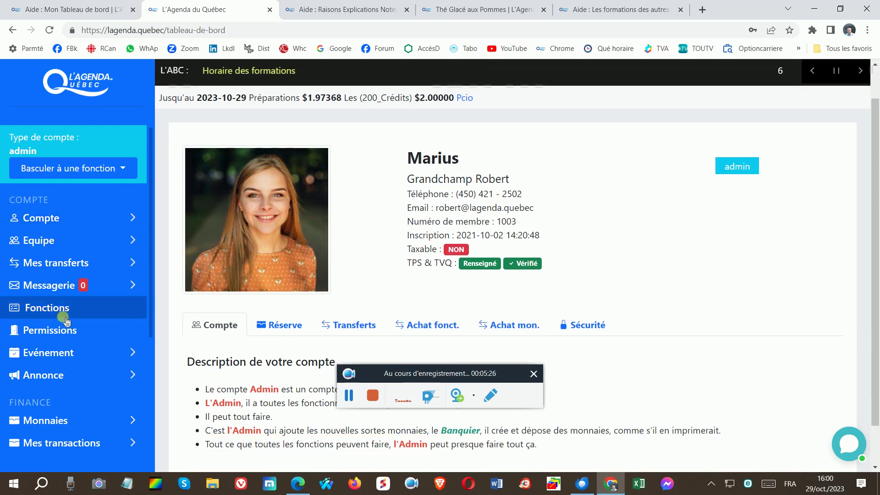
pyautogui.scroll(-2, 66, 319)
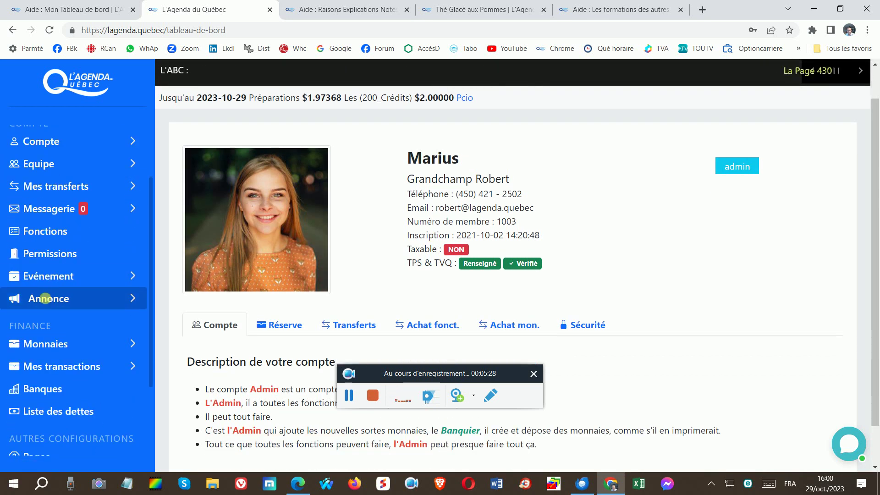
pyautogui.click(46, 298)
pyautogui.click(76, 375)
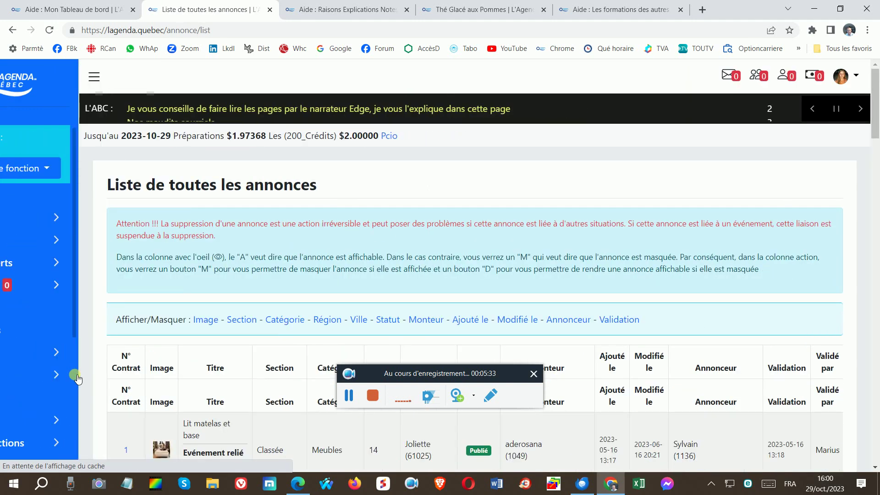
pyautogui.scroll(-2, 420, 348)
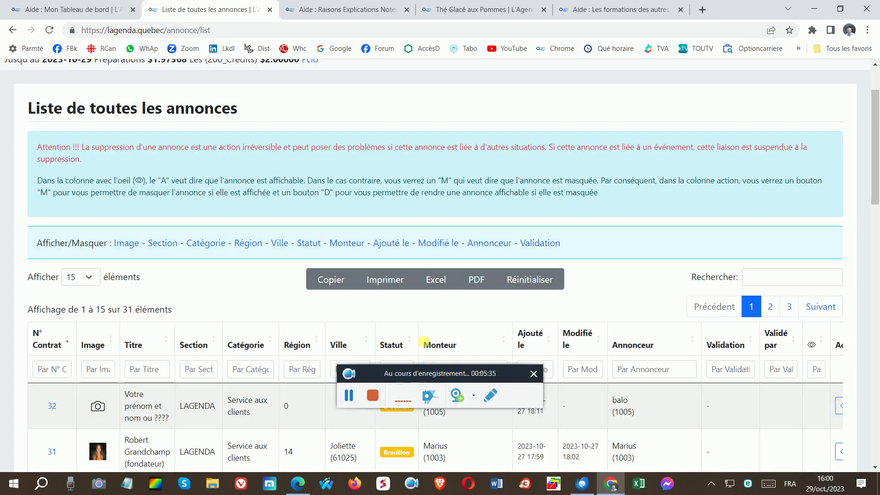
pyautogui.scroll(-4, 422, 342)
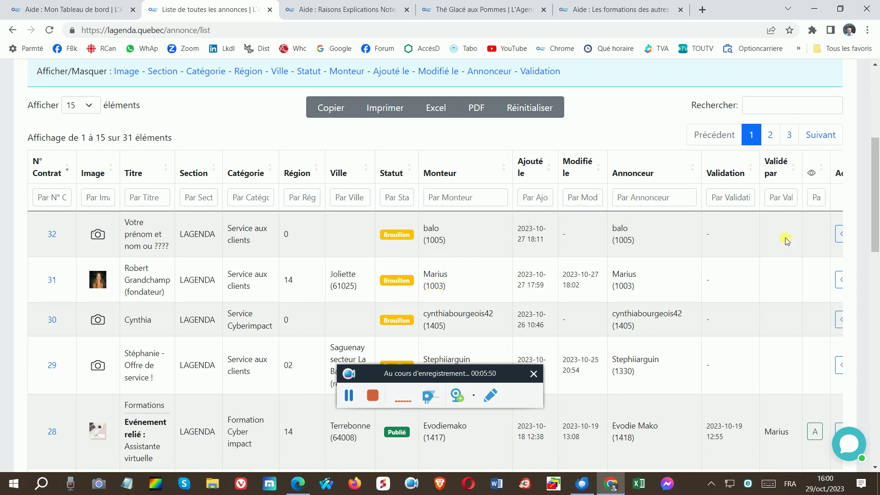
# Sort the announcements by "Validé par" in descending order, filter that column by the validator's first name, and show 80 entries per page.
pyautogui.click(798, 175)
pyautogui.click(798, 175)
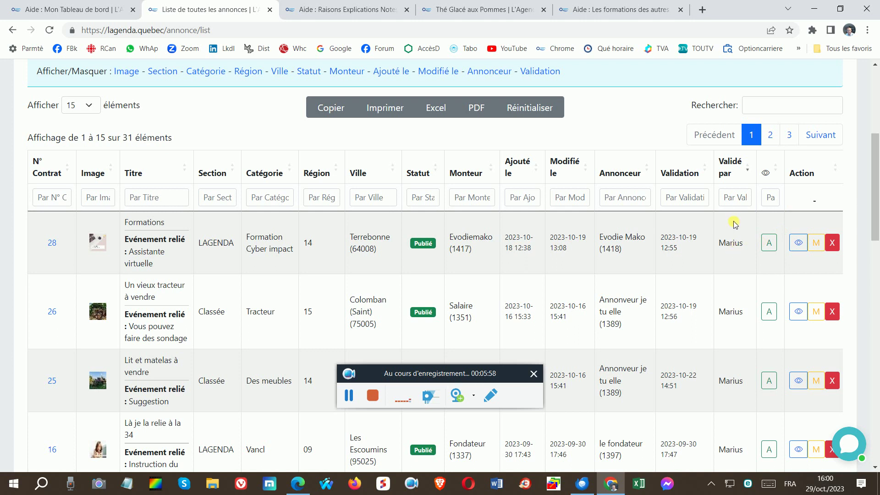
pyautogui.click(735, 203)
pyautogui.write('mariu')
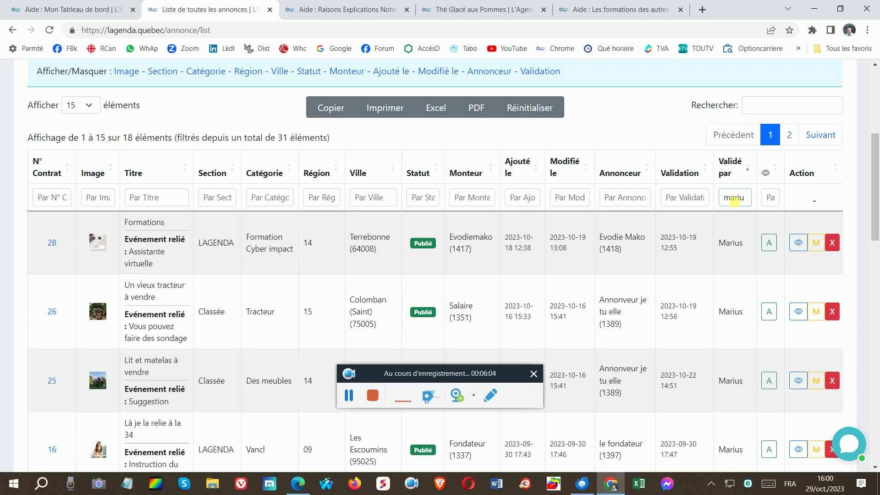
pyautogui.click(92, 106)
pyautogui.click(72, 165)
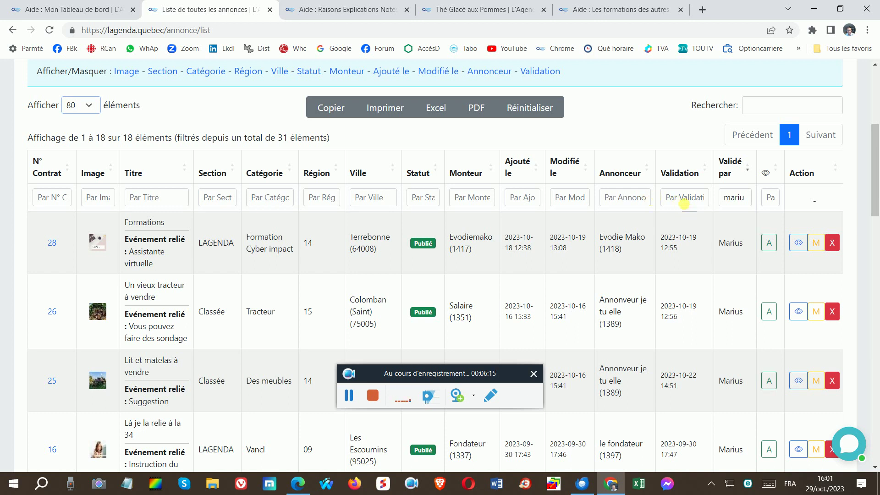
# Filter the Validation column to 2023-09 to list the announcements validated in that month.
pyautogui.click(686, 206)
pyautogui.write('2023')
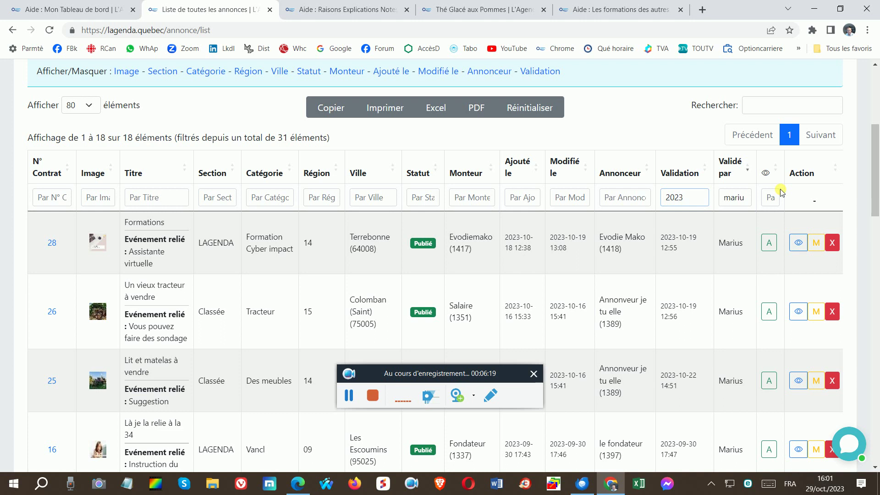
pyautogui.write('-0')
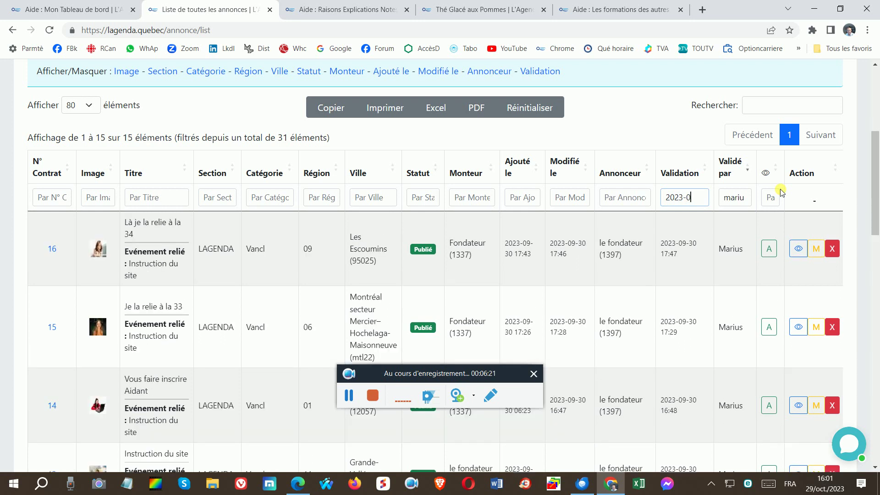
pyautogui.write('9')
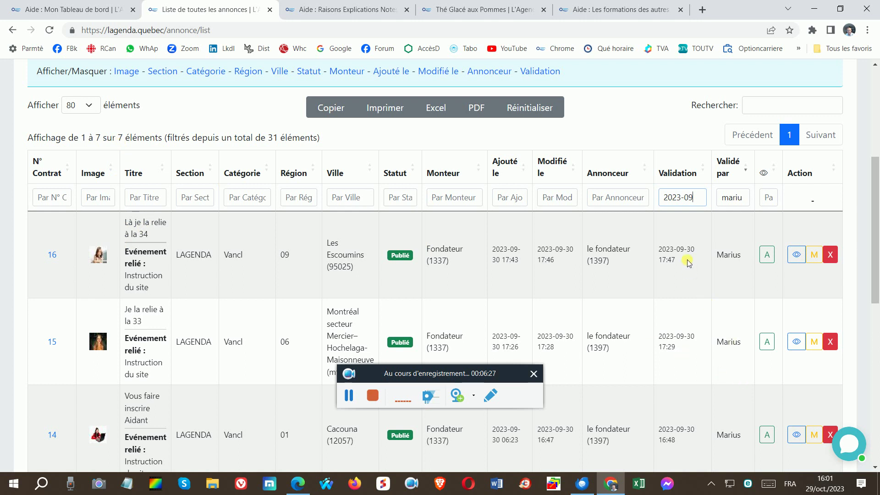
# Change the Validation column filter to 2023-10.
pyautogui.press('BackSpace')
pyautogui.press('BackSpace')
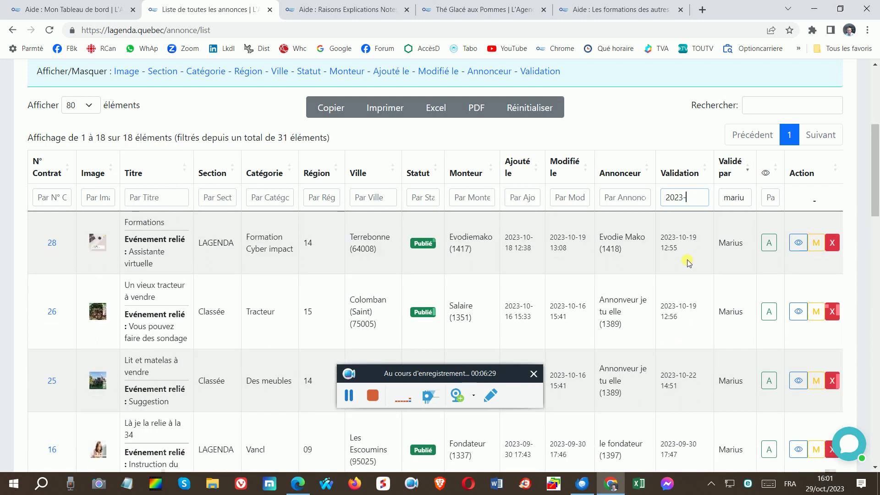
pyautogui.write('10')
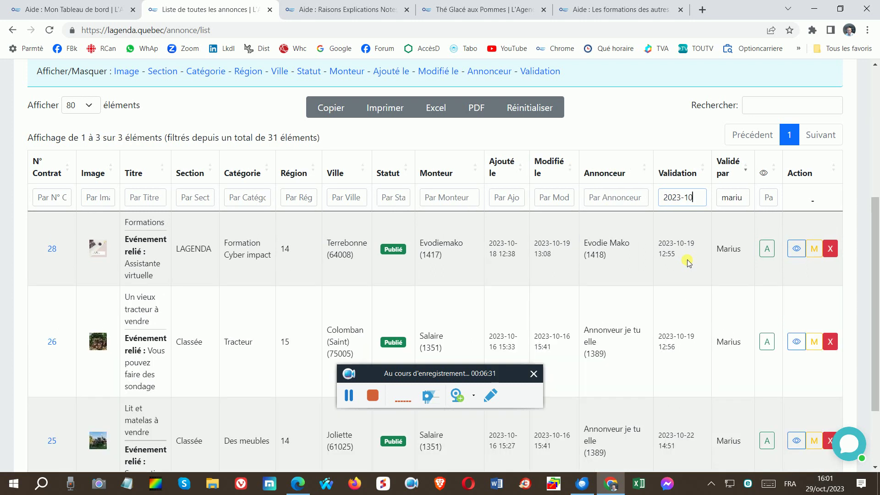